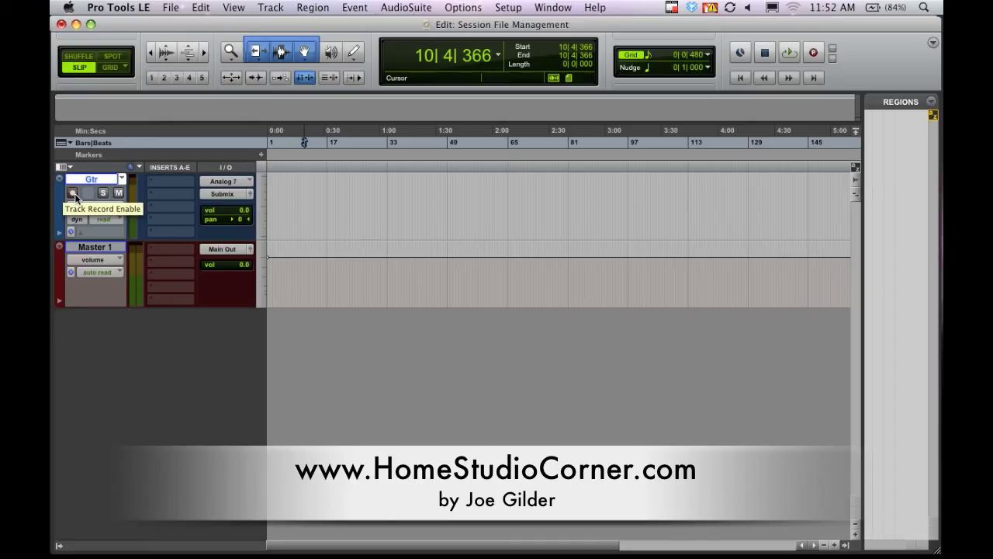
Arm the Gtr track, route it to Main Out (Stereo), and record a short first guitar take
{"action": "left_click", "coordinate": [73, 193]}
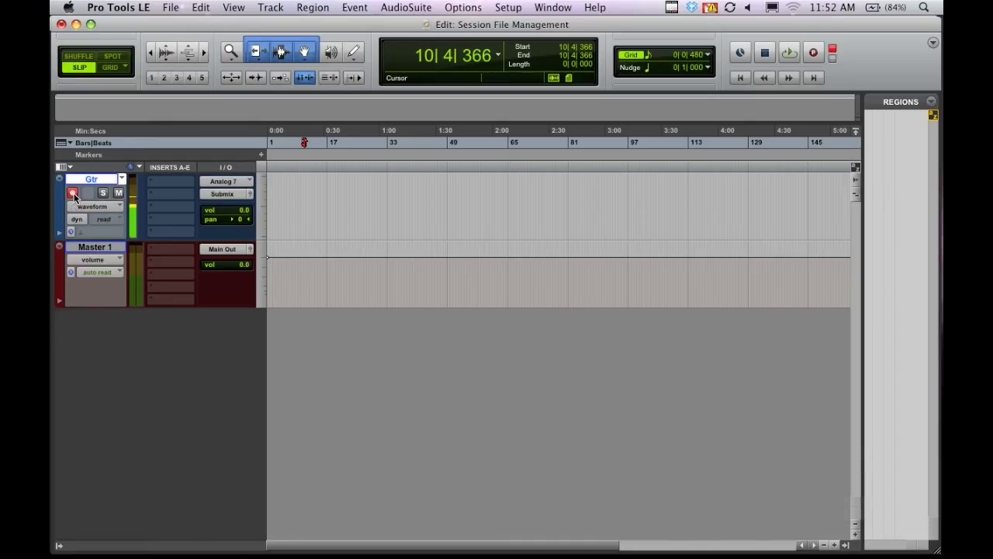
{"action": "left_click", "coordinate": [222, 193]}
{"action": "mouse_move", "coordinate": [267, 183]}
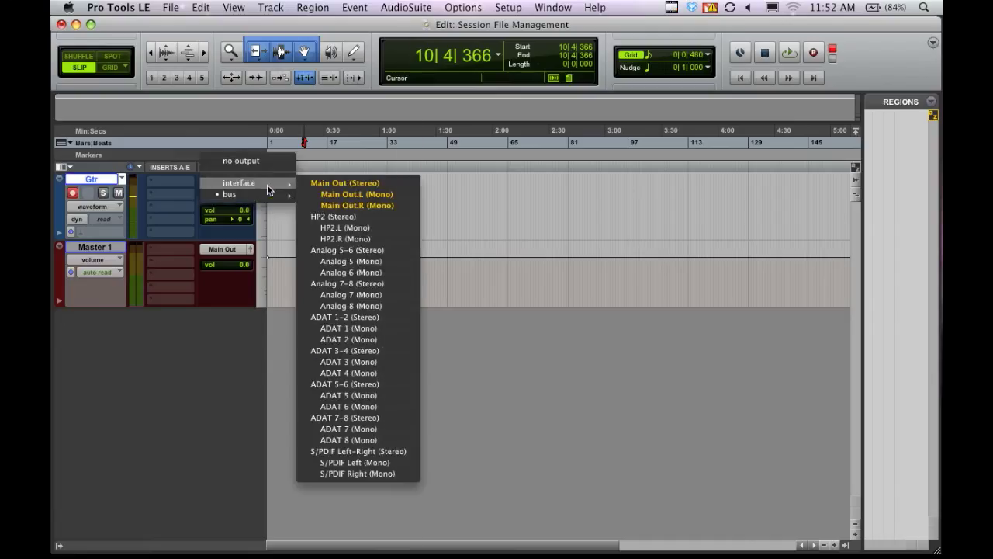
{"action": "left_click", "coordinate": [378, 182]}
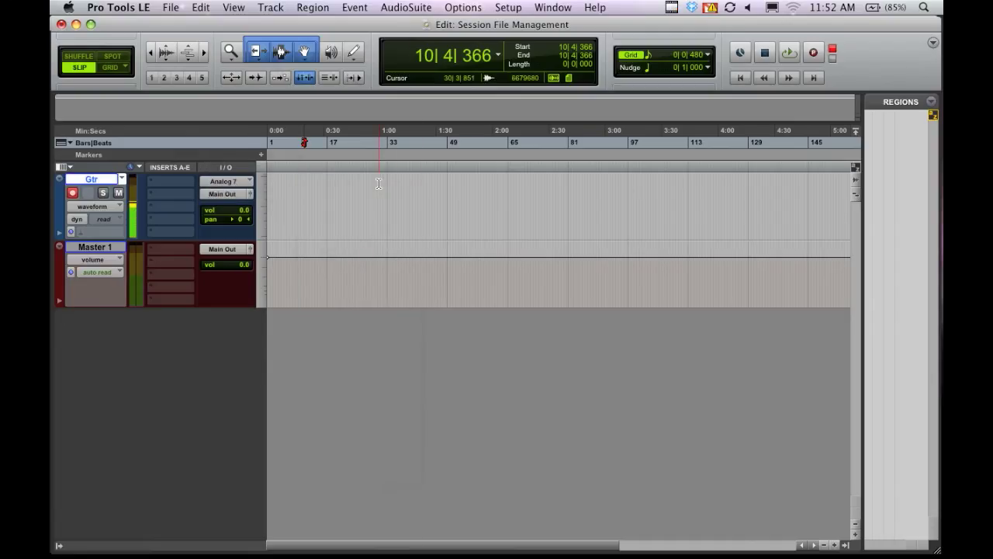
{"action": "key", "text": "F12"}
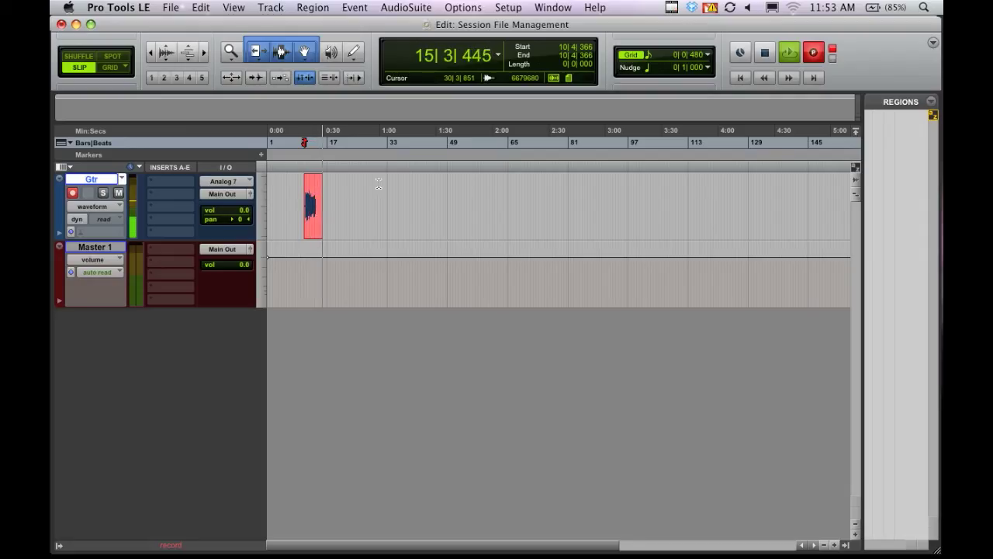
{"action": "key", "text": "space"}
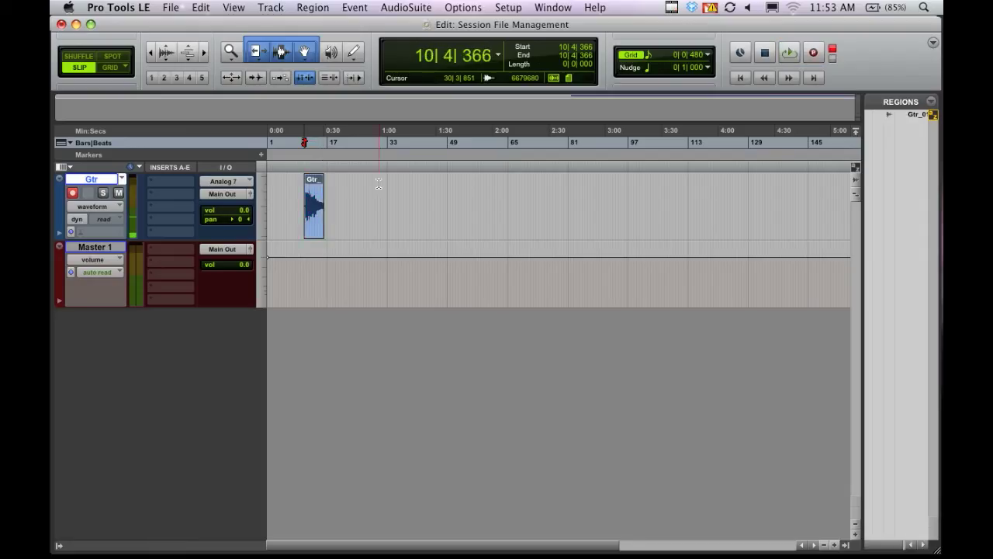
Create a new playlist Gtr.01 on the guitar track and record a second take on it
{"action": "left_click", "coordinate": [122, 179]}
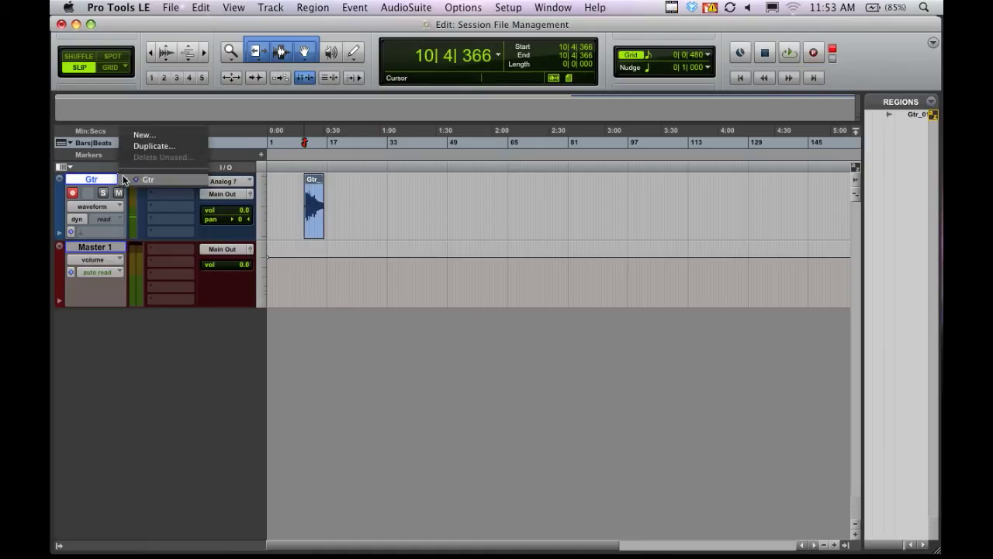
{"action": "left_click", "coordinate": [144, 135]}
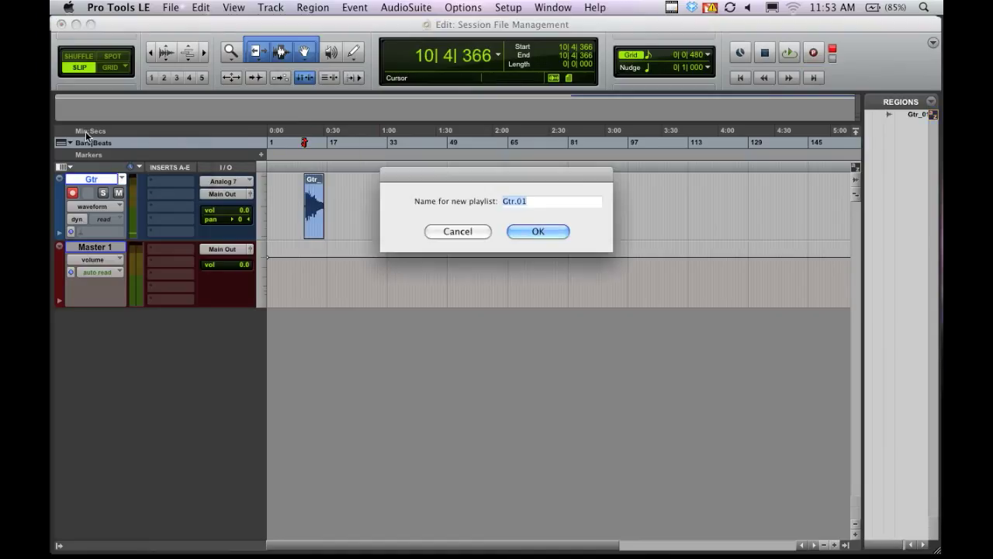
{"action": "key", "text": "Return"}
{"action": "key", "text": "super+space"}
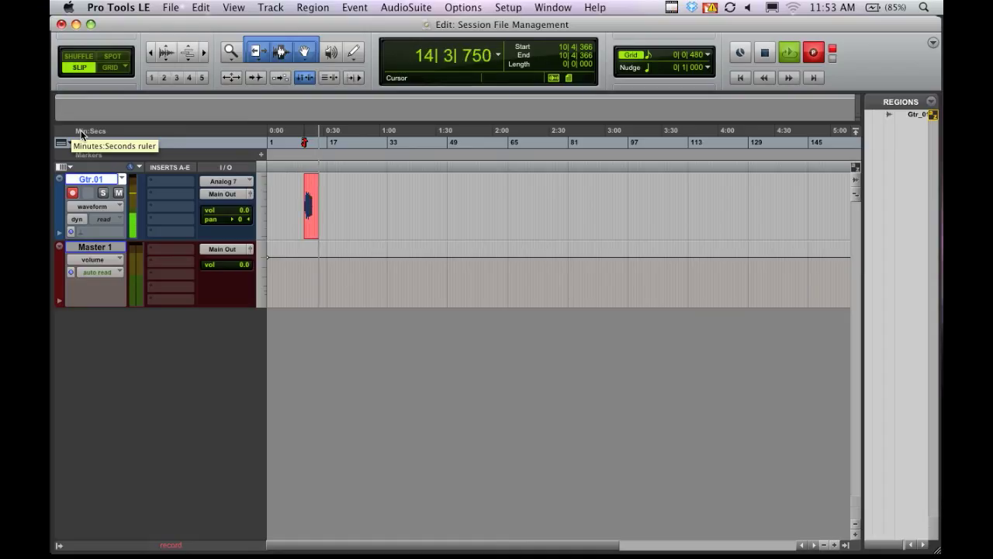
{"action": "key", "text": "space"}
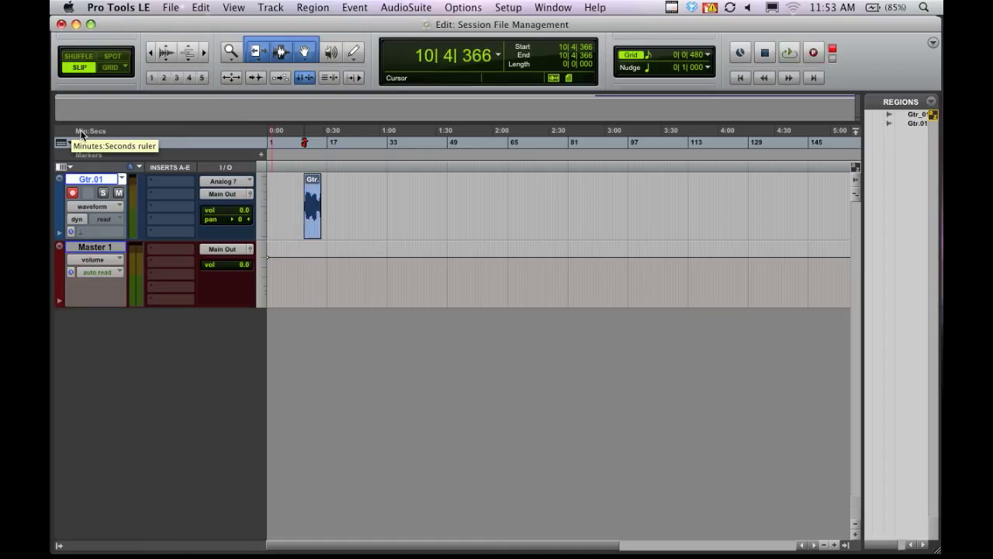
Create another new playlist Gtr.02 and record a third guitar take on it
{"action": "left_click", "coordinate": [122, 180]}
{"action": "left_click", "coordinate": [141, 123]}
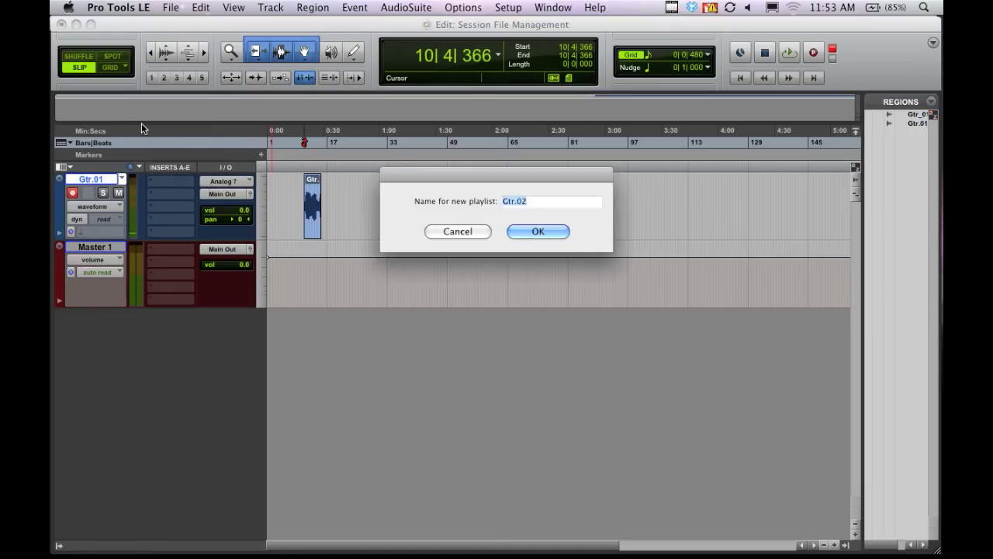
{"action": "key", "text": "Return"}
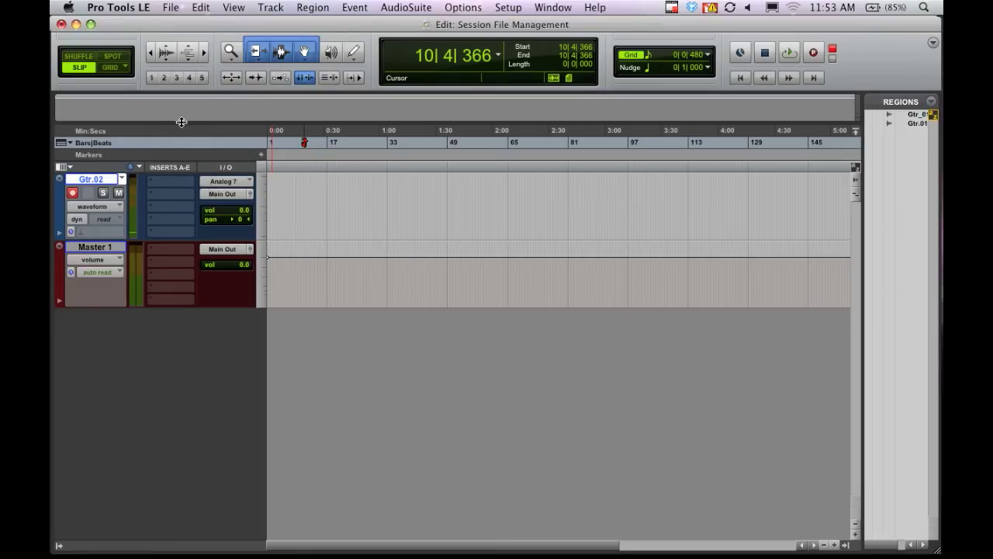
{"action": "key", "text": "space"}
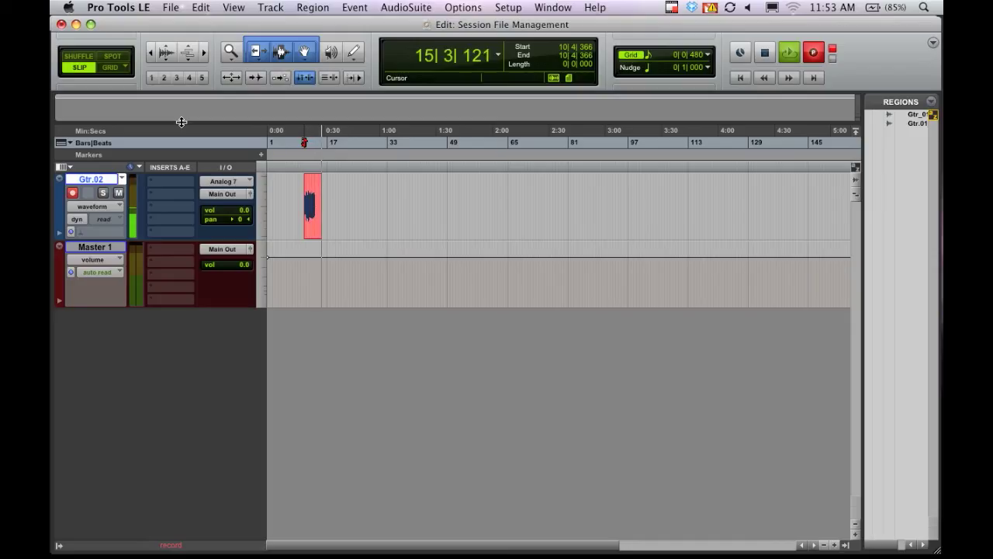
{"action": "key", "text": "space"}
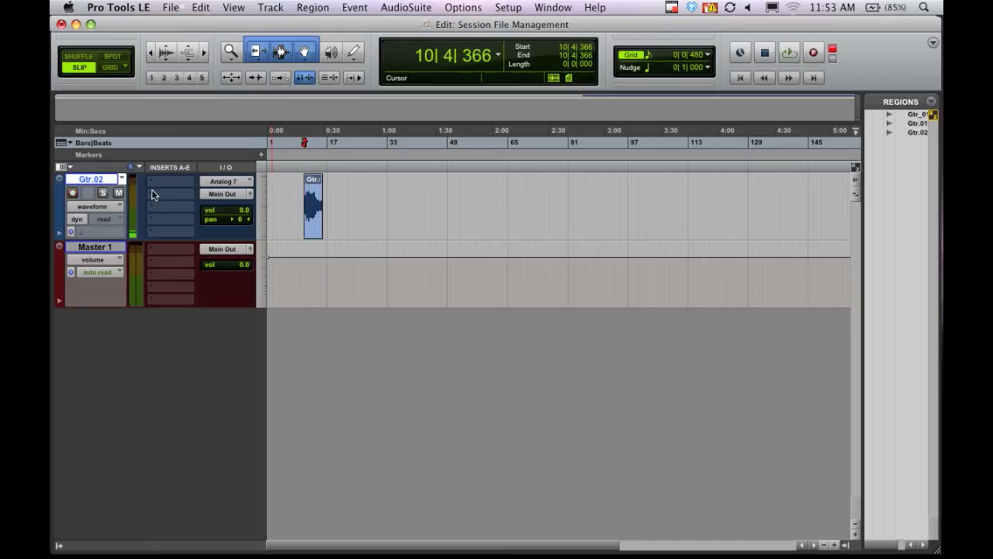
{"action": "left_click", "coordinate": [122, 179]}
{"action": "left_click", "coordinate": [130, 169]}
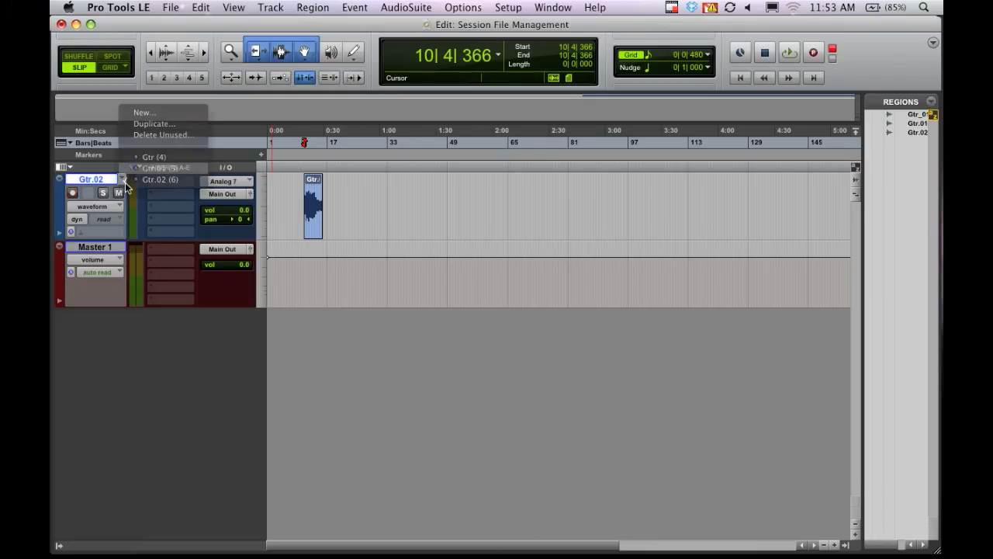
{"action": "left_click", "coordinate": [122, 180]}
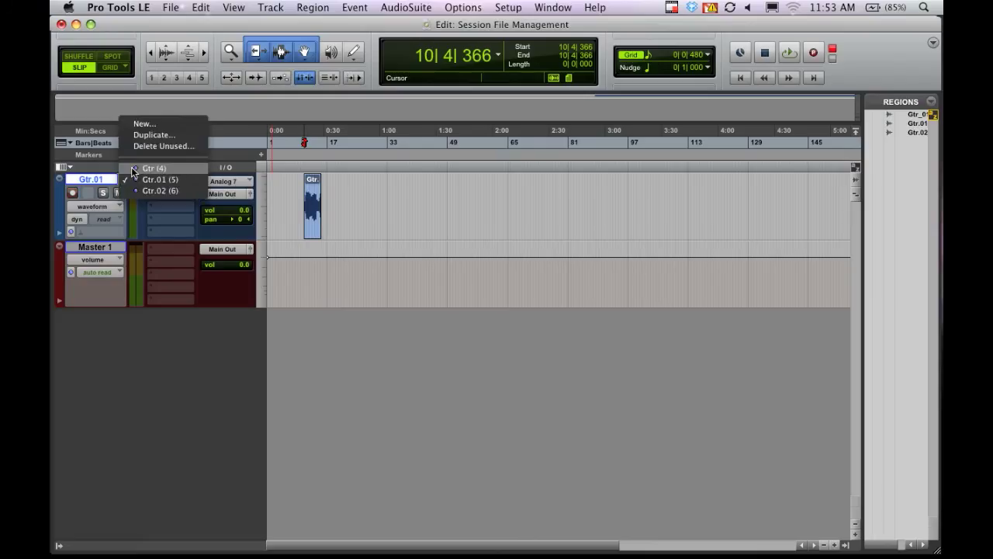
{"action": "left_click", "coordinate": [135, 170]}
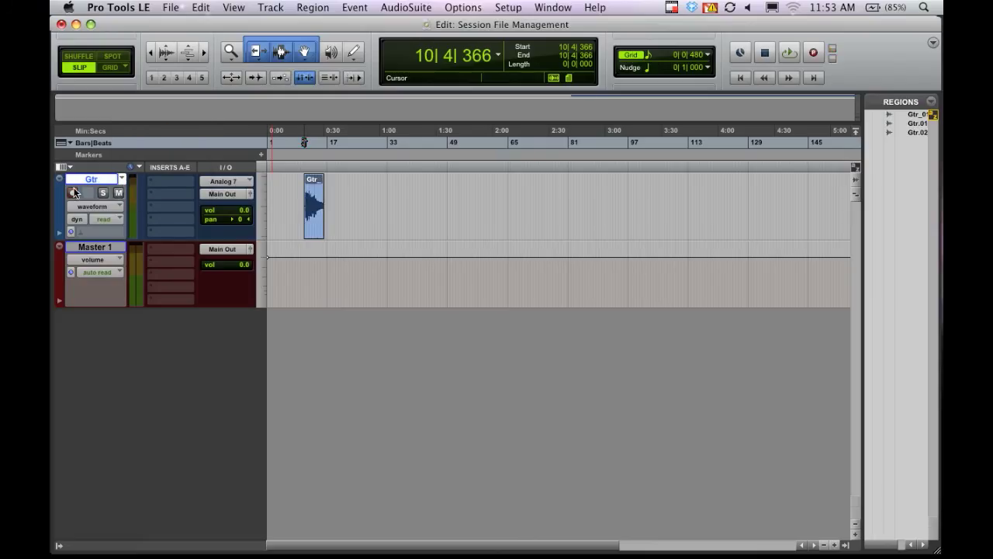
{"action": "left_click", "coordinate": [122, 180]}
{"action": "left_click", "coordinate": [123, 180]}
{"action": "key", "text": "space"}
{"action": "key", "text": "space"}
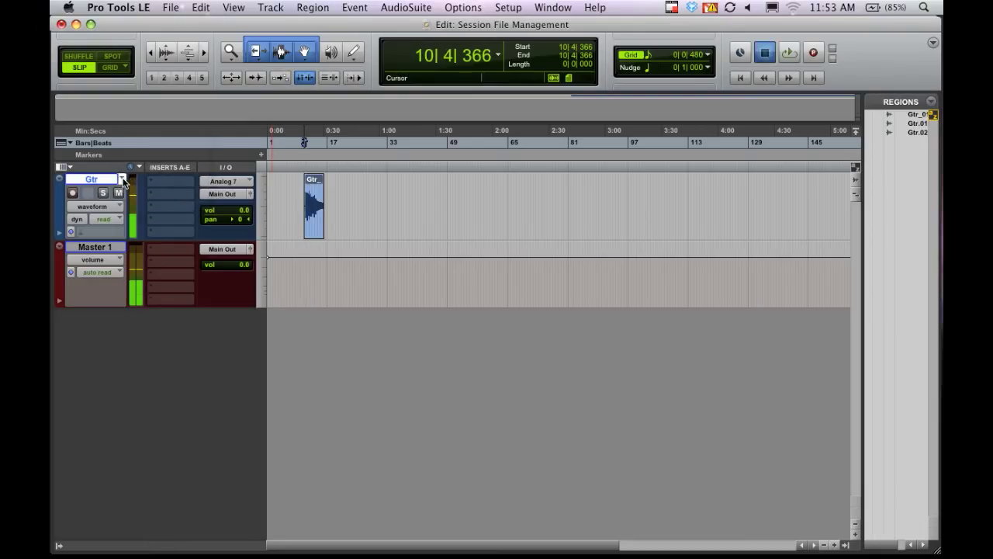
{"action": "left_click", "coordinate": [123, 179]}
{"action": "left_click", "coordinate": [128, 190]}
{"action": "key", "text": "space"}
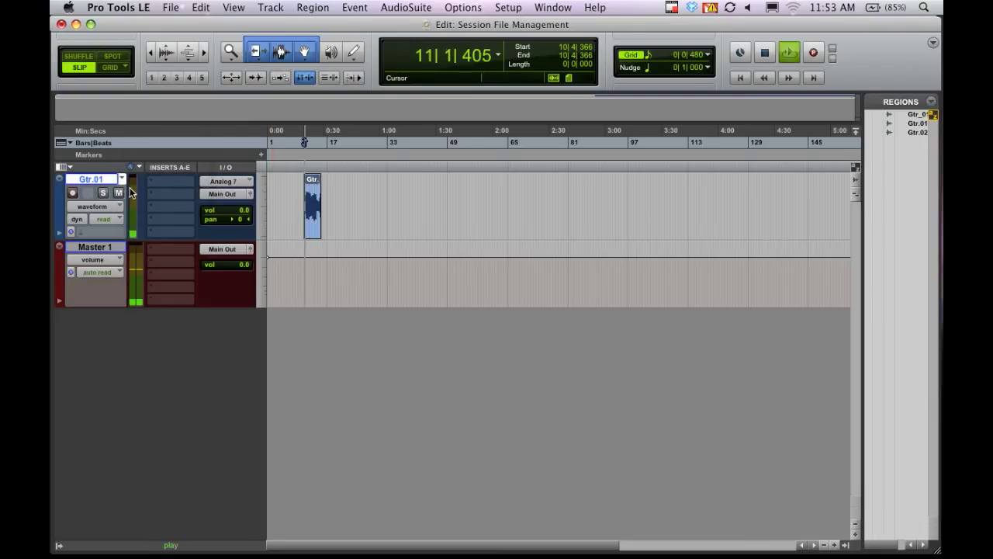
{"action": "key", "text": "space"}
{"action": "left_click", "coordinate": [122, 179]}
{"action": "left_click", "coordinate": [122, 173]}
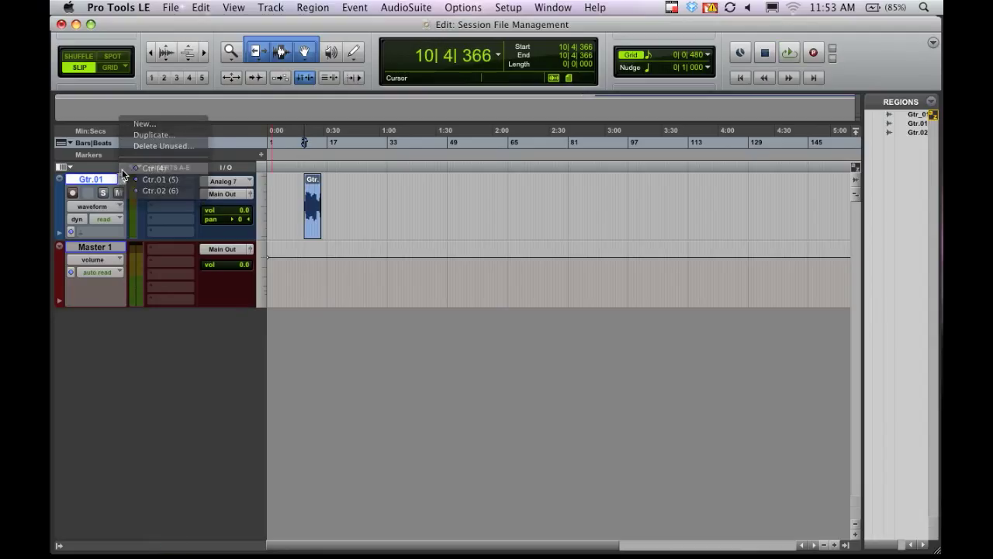
{"action": "left_click", "coordinate": [123, 178]}
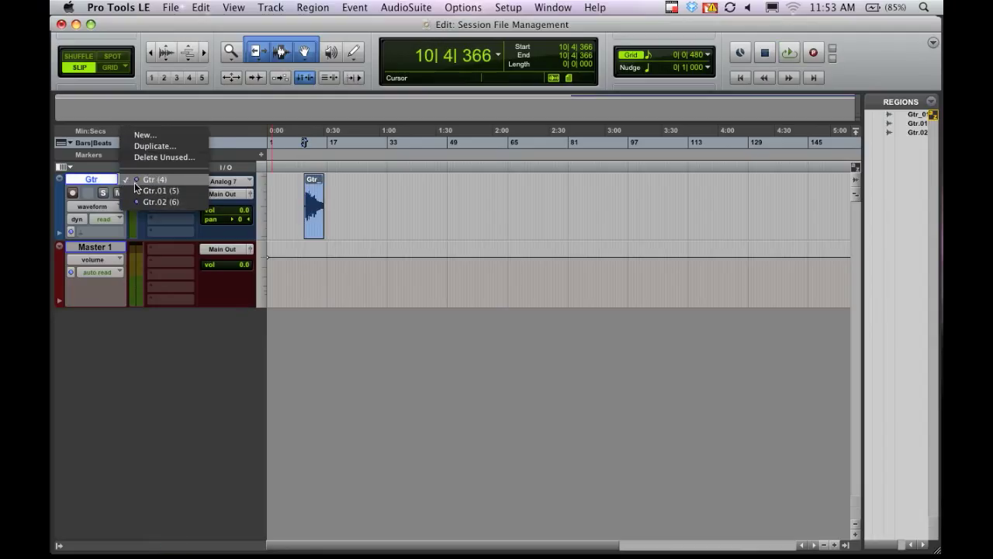
{"action": "left_click", "coordinate": [139, 202]}
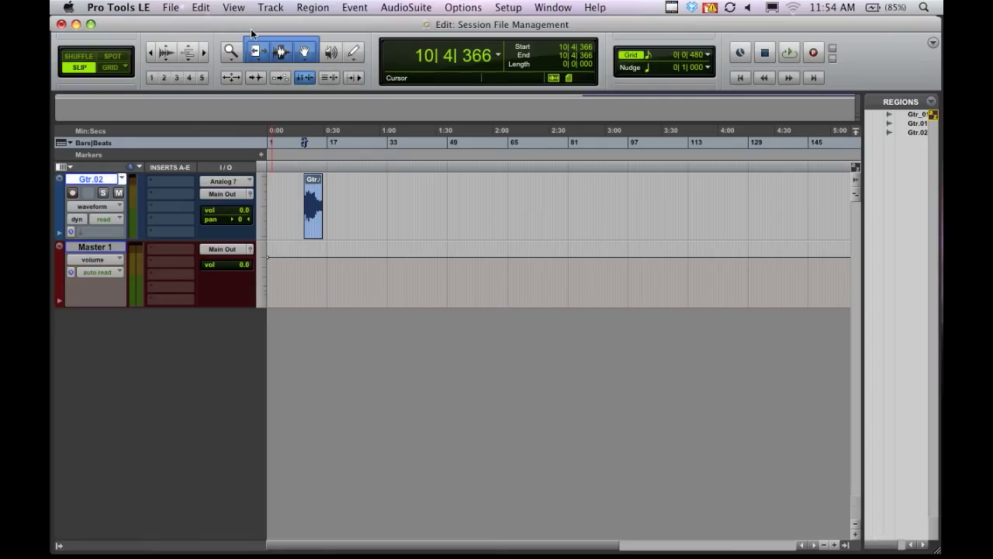
Save the session and widen the regions list to show full region names
{"action": "left_click", "coordinate": [171, 8]}
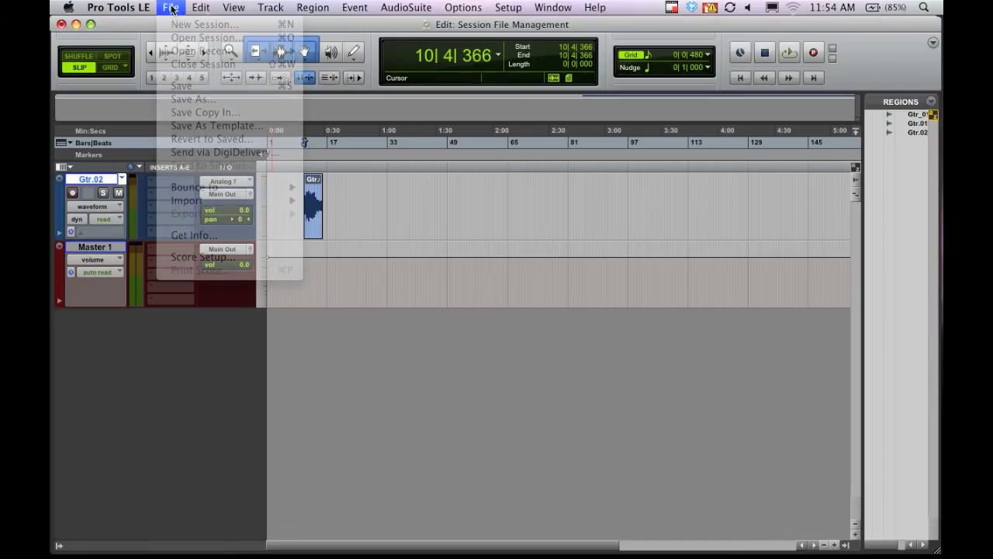
{"action": "left_click", "coordinate": [190, 87]}
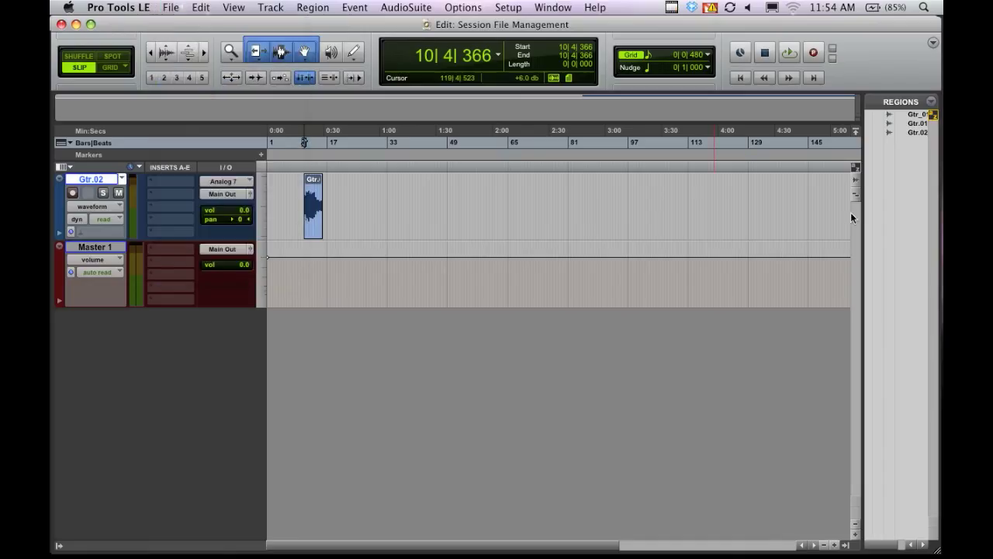
{"action": "left_click_drag", "start_coordinate": [863, 212], "coordinate": [809, 212]}
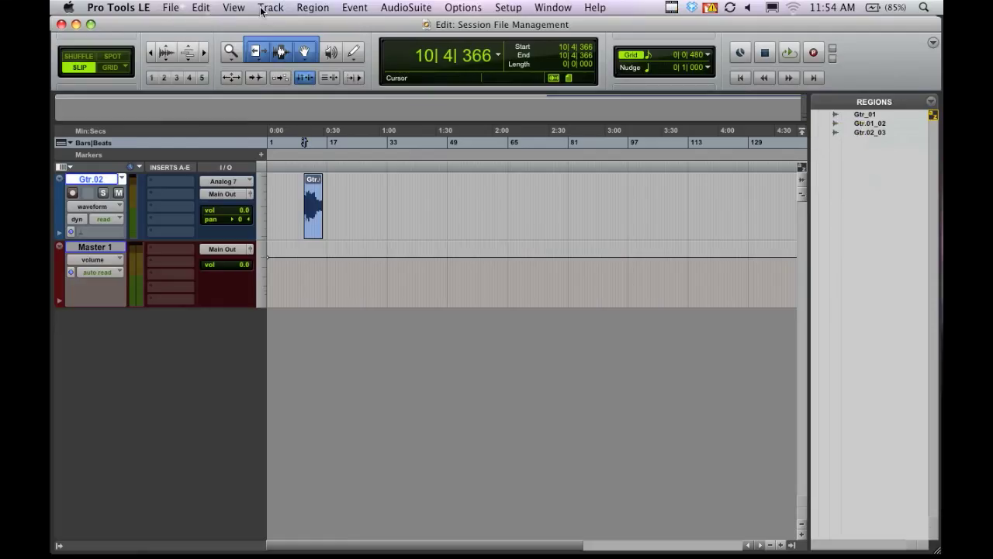
Save the session under the new name 'To be sent off' via Save As
{"action": "left_click", "coordinate": [172, 8]}
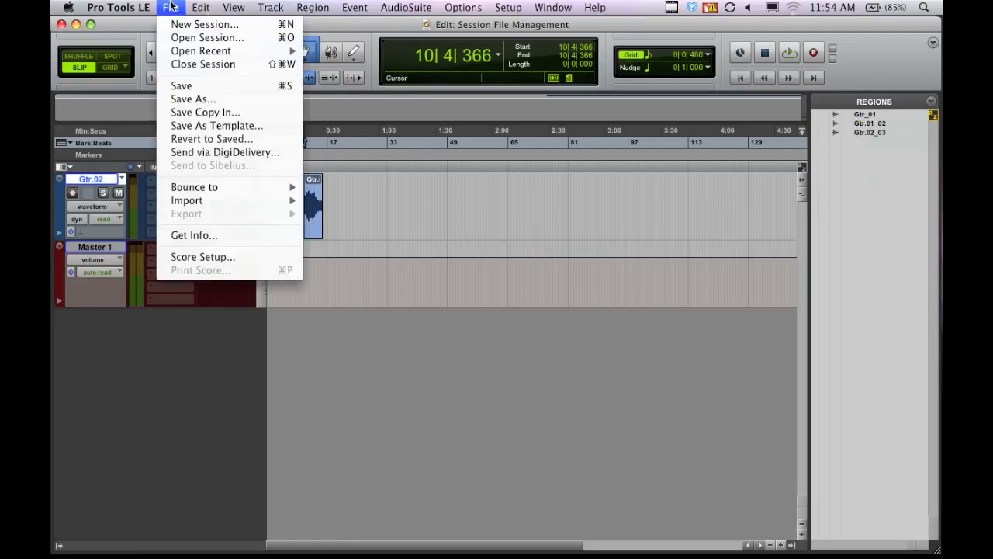
{"action": "left_click", "coordinate": [198, 98]}
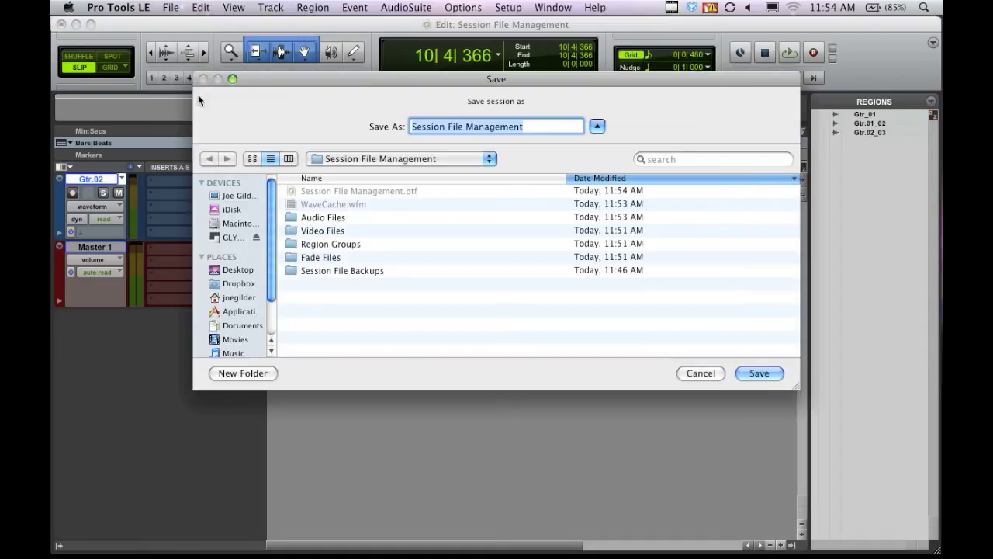
{"action": "type", "text": "To"}
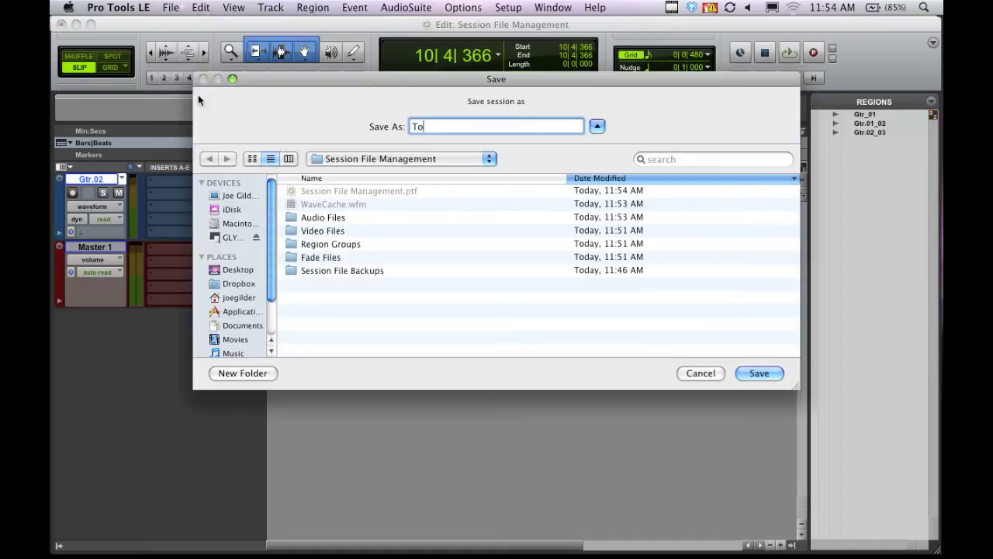
{"action": "type", "text": " be sent off"}
{"action": "key", "text": "Return"}
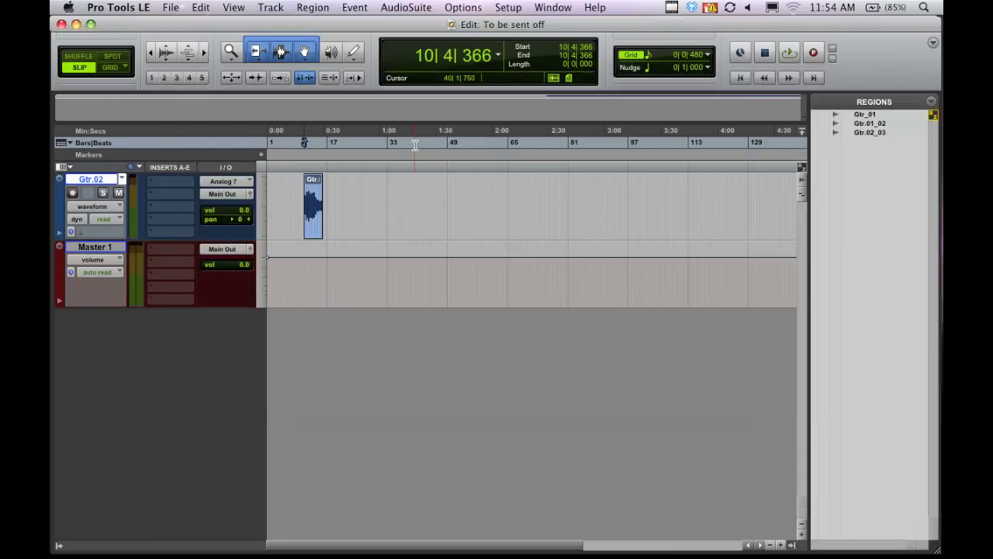
{"action": "key", "text": "super+Tab"}
{"action": "key", "text": "super+Tab"}
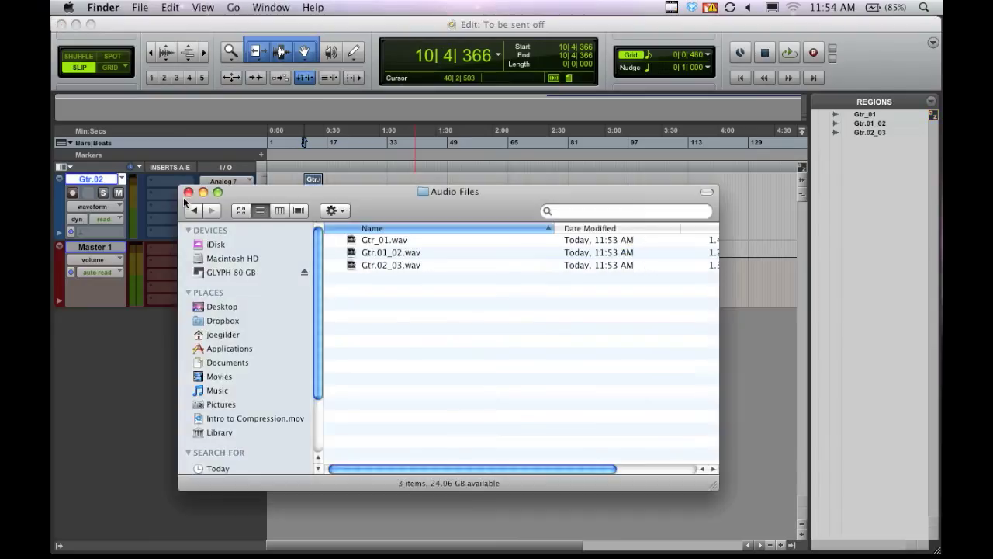
Locate To be sent off.ptf in GLYPH 80 GB's Session File Management folder and open a session file
{"action": "left_click", "coordinate": [194, 211]}
{"action": "left_click", "coordinate": [219, 271]}
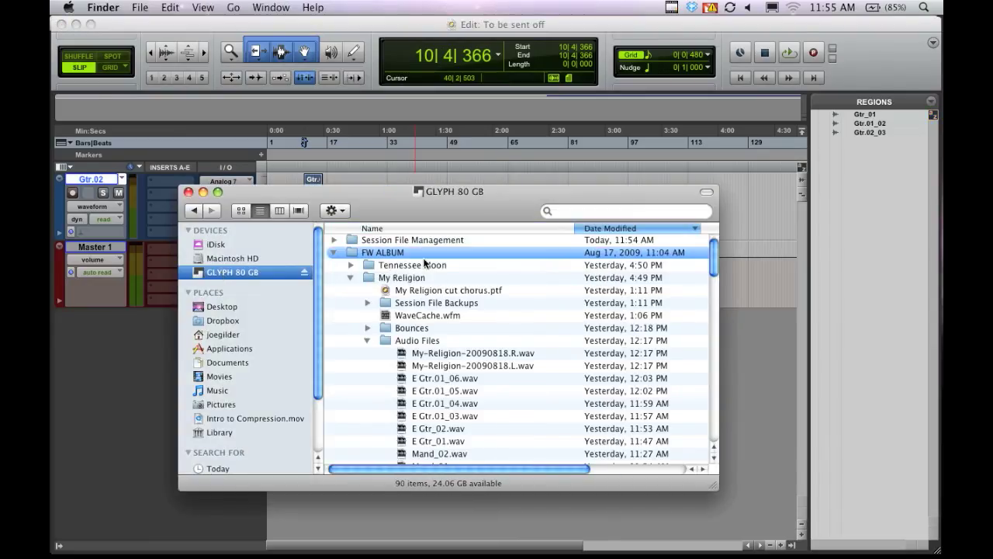
{"action": "double_click", "coordinate": [391, 242]}
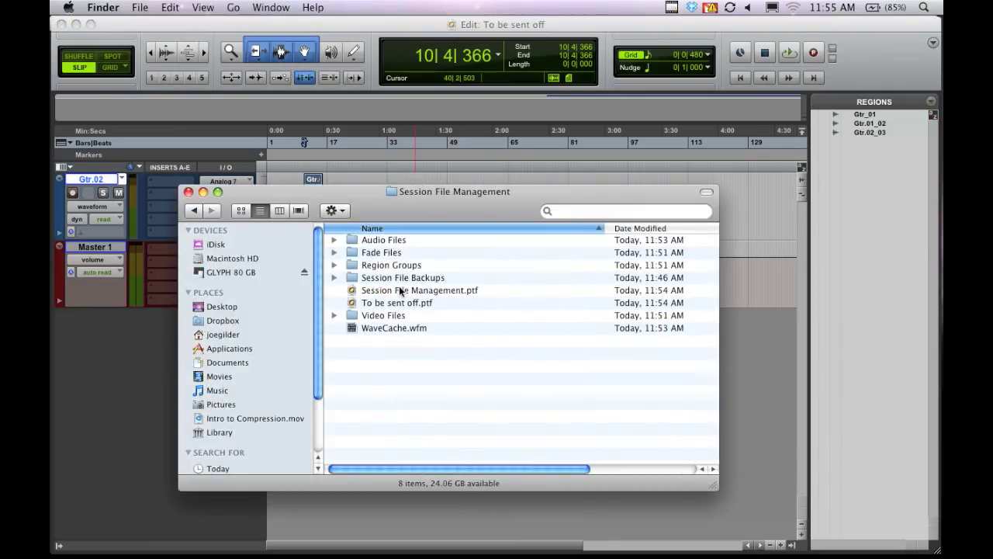
{"action": "left_click", "coordinate": [393, 292]}
{"action": "left_click", "coordinate": [392, 304]}
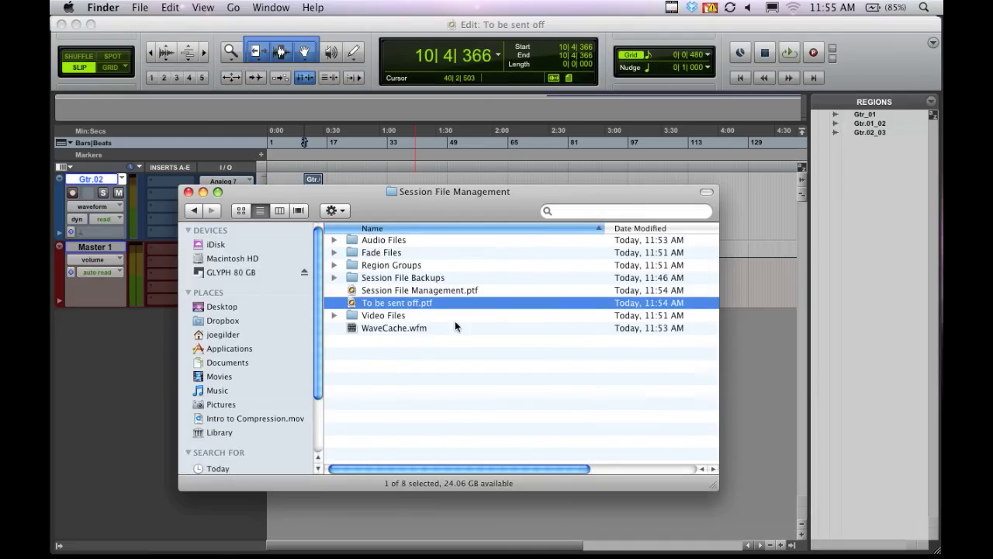
{"action": "double_click", "coordinate": [410, 291]}
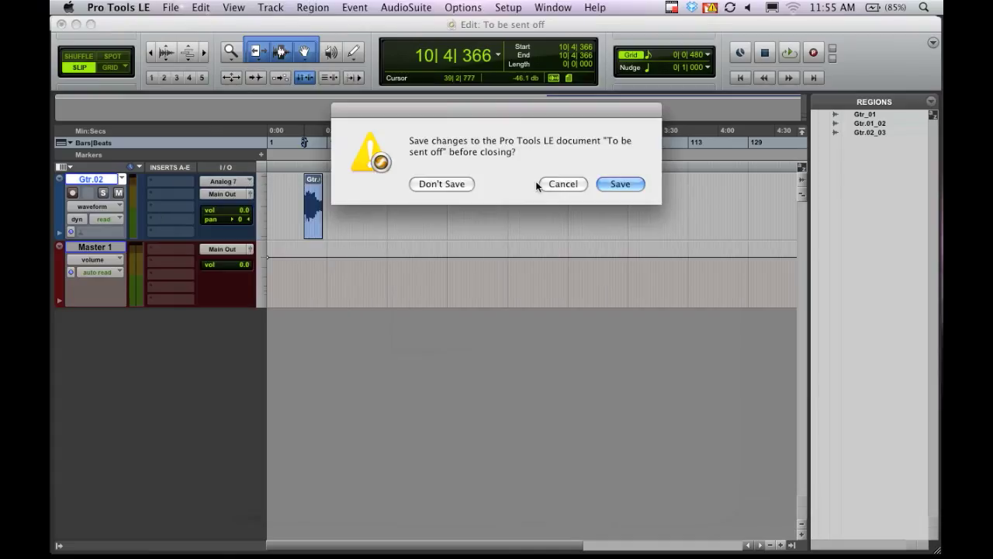
Cancel the save prompt, then delete the unused Gtr and Gtr.01 playlists via Delete Unused
{"action": "left_click", "coordinate": [548, 184]}
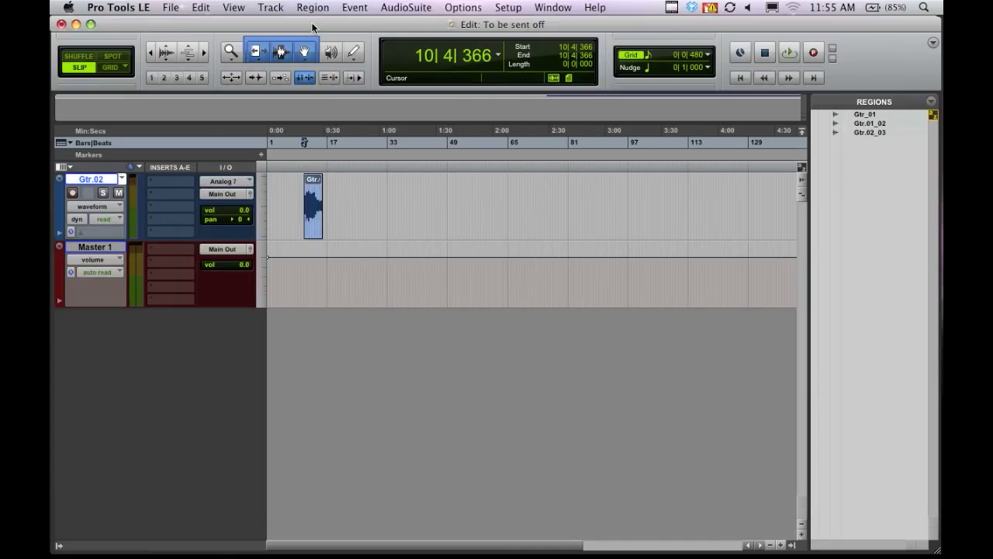
{"action": "left_click", "coordinate": [315, 230]}
{"action": "left_click", "coordinate": [124, 179]}
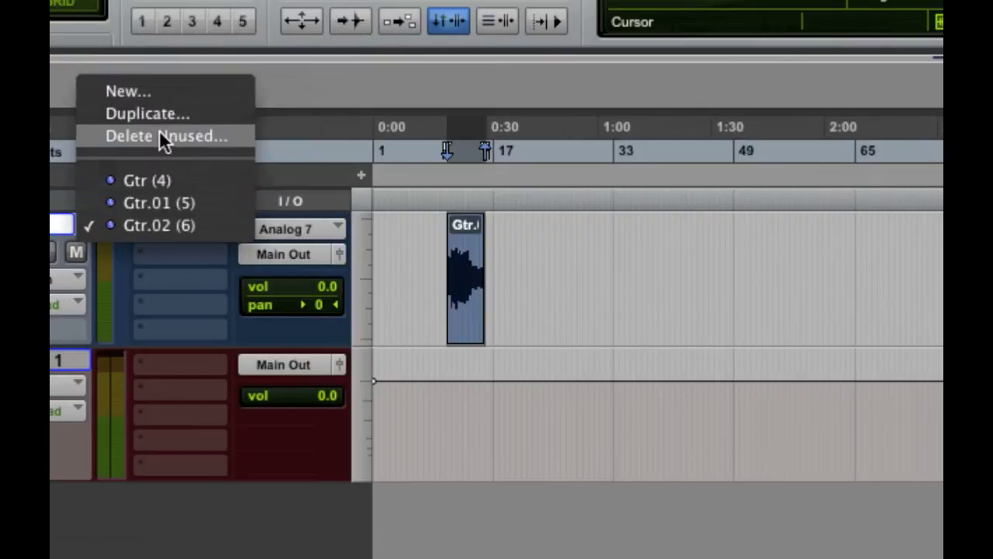
{"action": "left_click", "coordinate": [160, 135]}
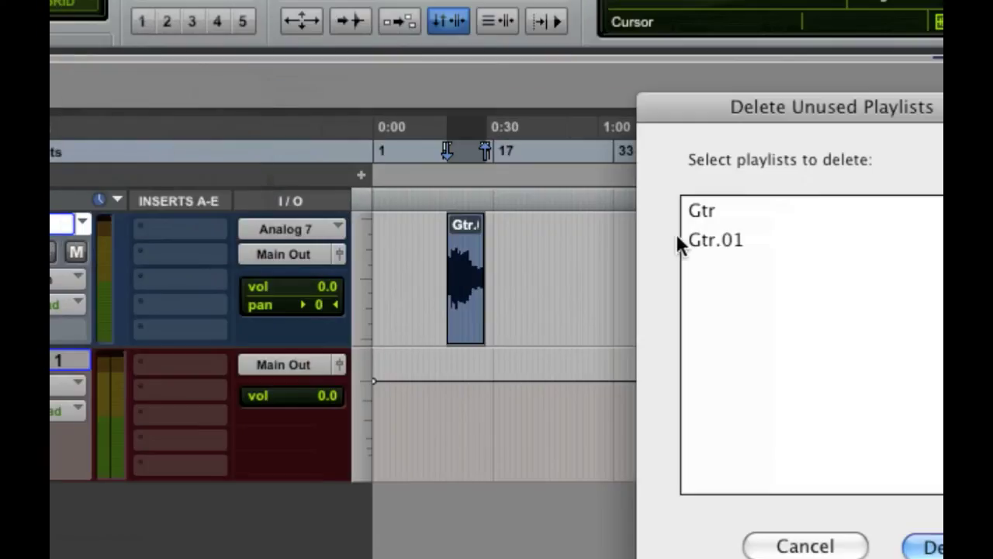
{"action": "left_click_drag", "start_coordinate": [785, 109], "coordinate": [312, 103]}
{"action": "left_click", "coordinate": [262, 199]}
{"action": "left_click", "coordinate": [267, 225], "text": "shift"}
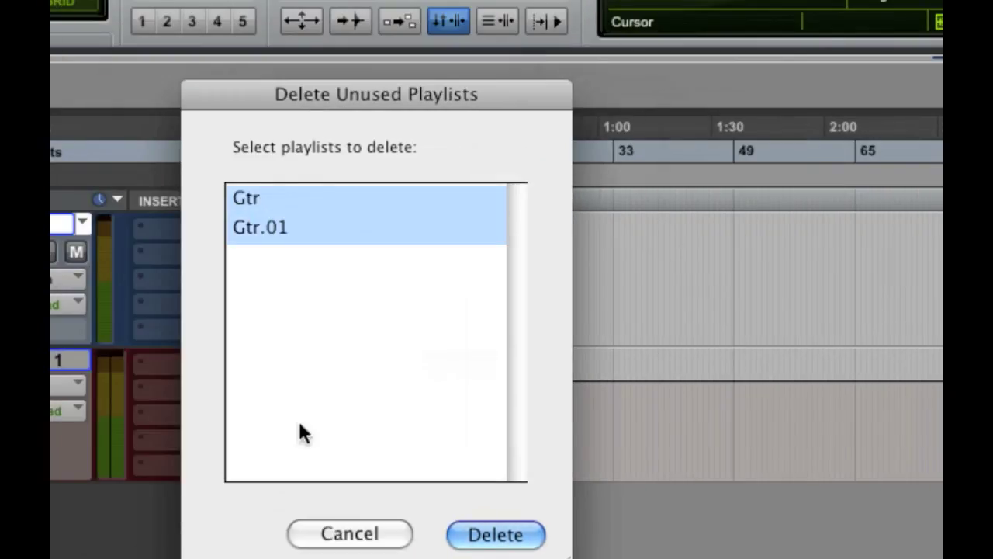
{"action": "left_click", "coordinate": [481, 537]}
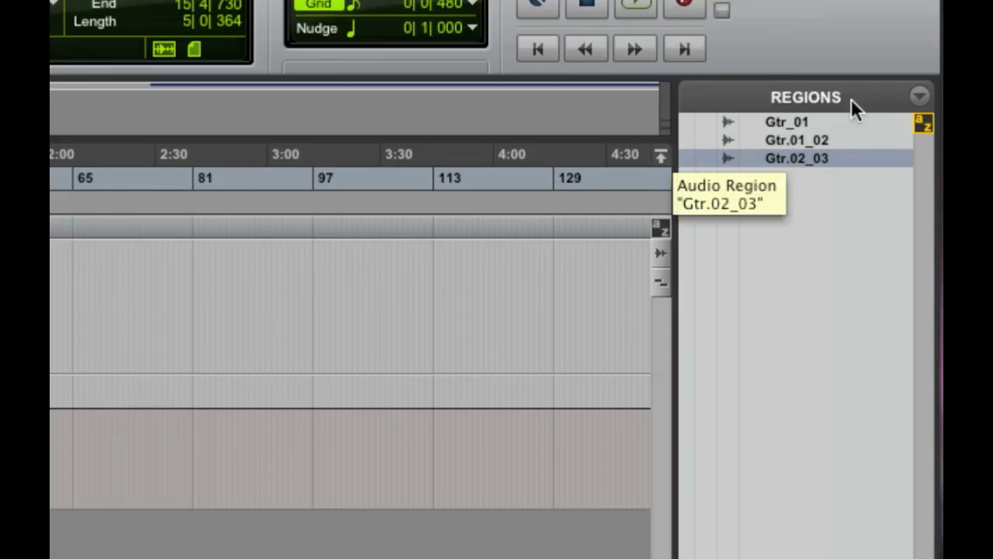
Select the unused Gtr_01 and Gtr.01_02 regions and remove them, keeping their audio files
{"action": "left_click", "coordinate": [922, 98]}
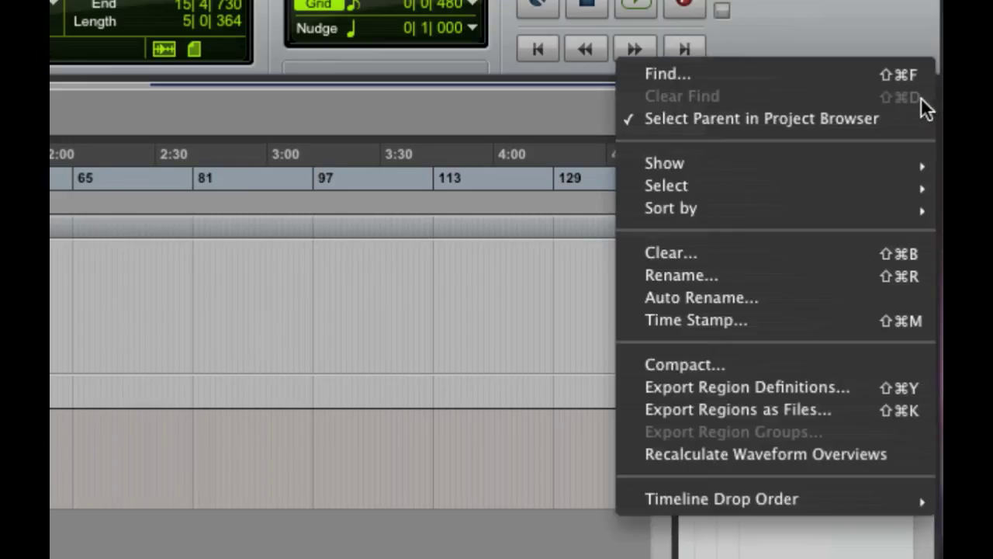
{"action": "mouse_move", "coordinate": [739, 187]}
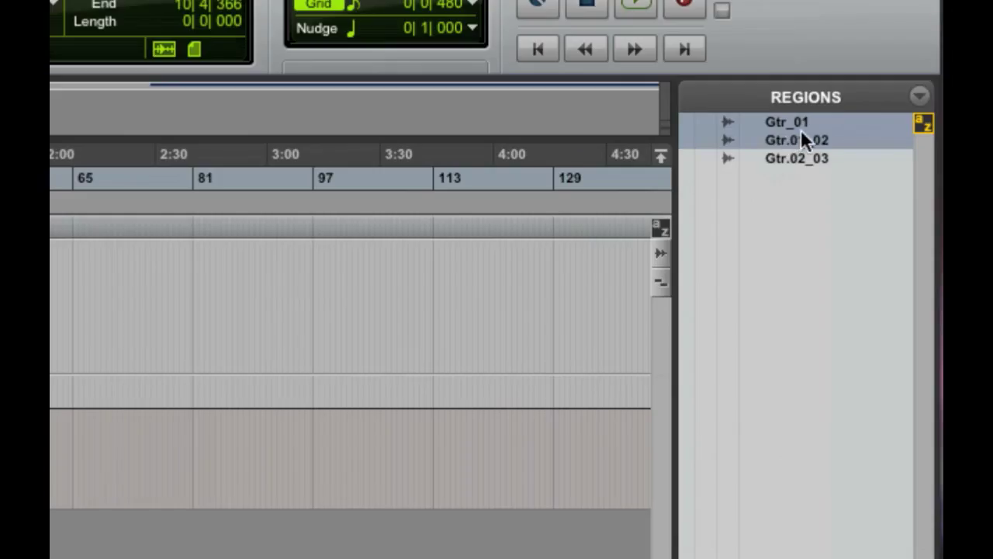
{"action": "left_click", "coordinate": [908, 97]}
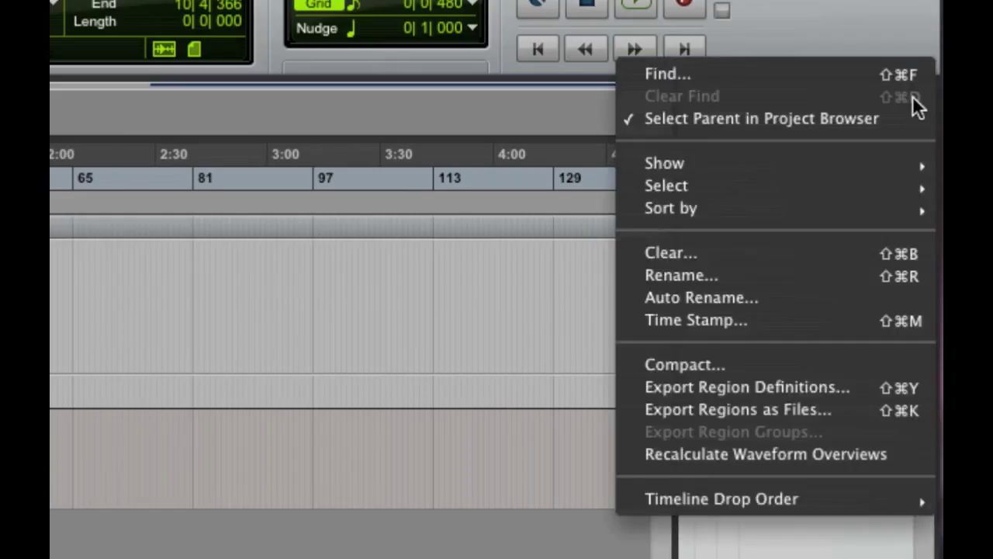
{"action": "left_click", "coordinate": [658, 249]}
{"action": "left_click_drag", "start_coordinate": [229, 105], "coordinate": [629, 129]}
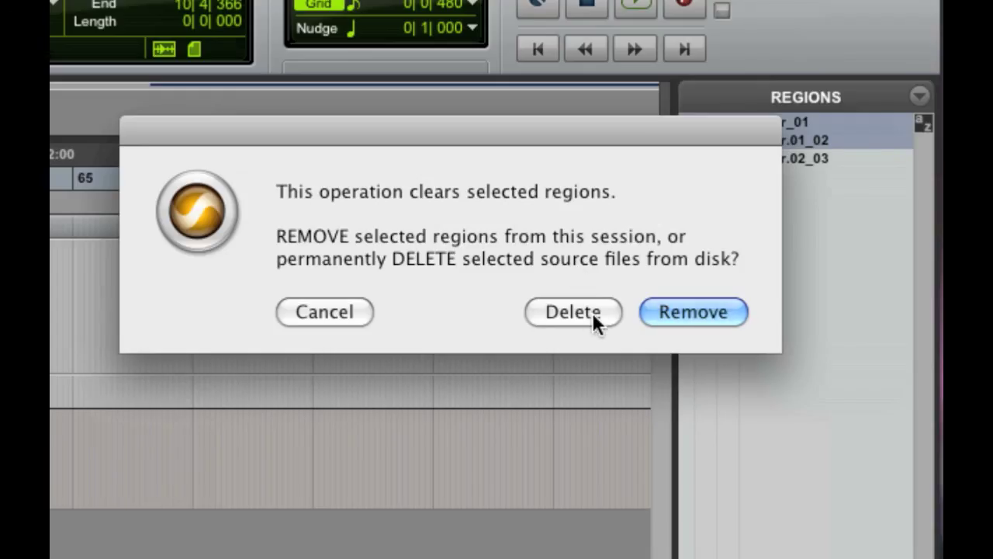
{"action": "left_click", "coordinate": [664, 306]}
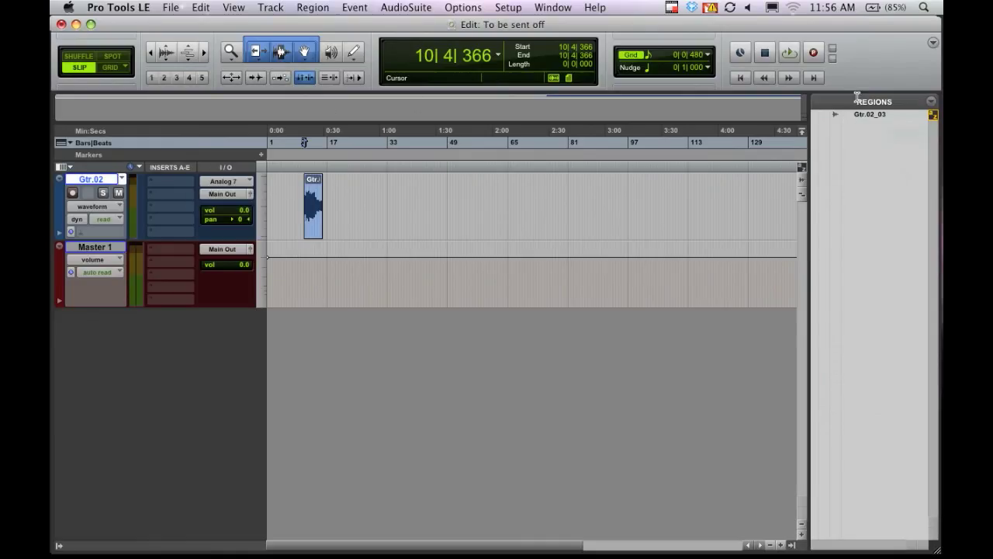
{"action": "left_click", "coordinate": [122, 179]}
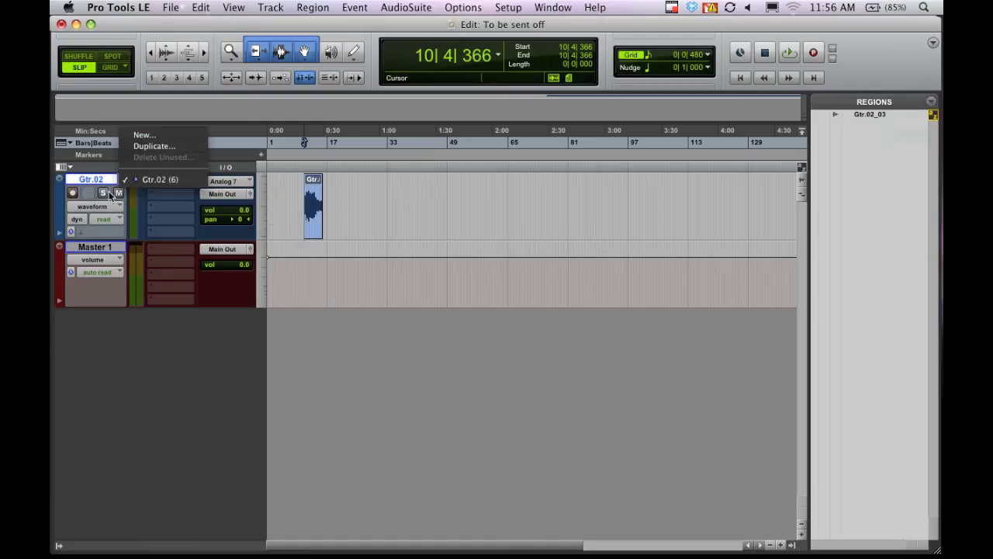
{"action": "left_click", "coordinate": [99, 189]}
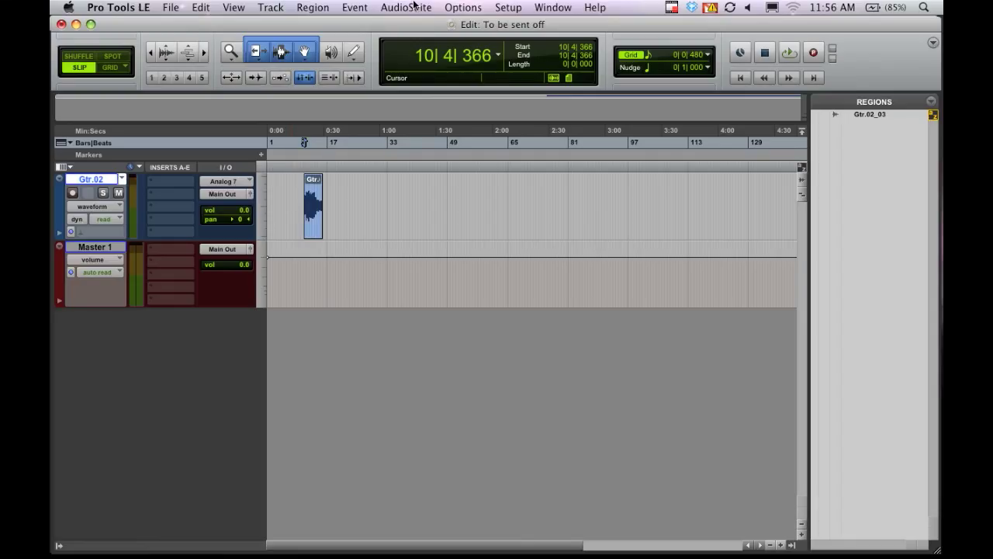
{"action": "left_click", "coordinate": [159, 7]}
Save the trimmed To be sent off session and switch to Finder
{"action": "left_click", "coordinate": [197, 85]}
{"action": "key", "text": "super+Tab"}
{"action": "key", "text": "super+shift+Tab"}
{"action": "key", "text": "super+Tab"}
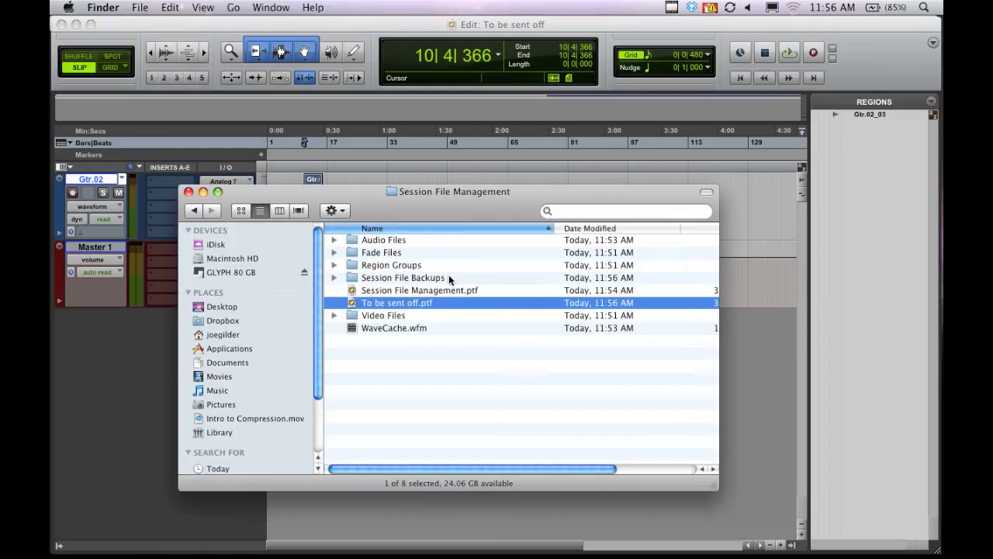
Check the Audio Files folder, return to Session File Management, and bring Pro Tools forward
{"action": "double_click", "coordinate": [373, 240]}
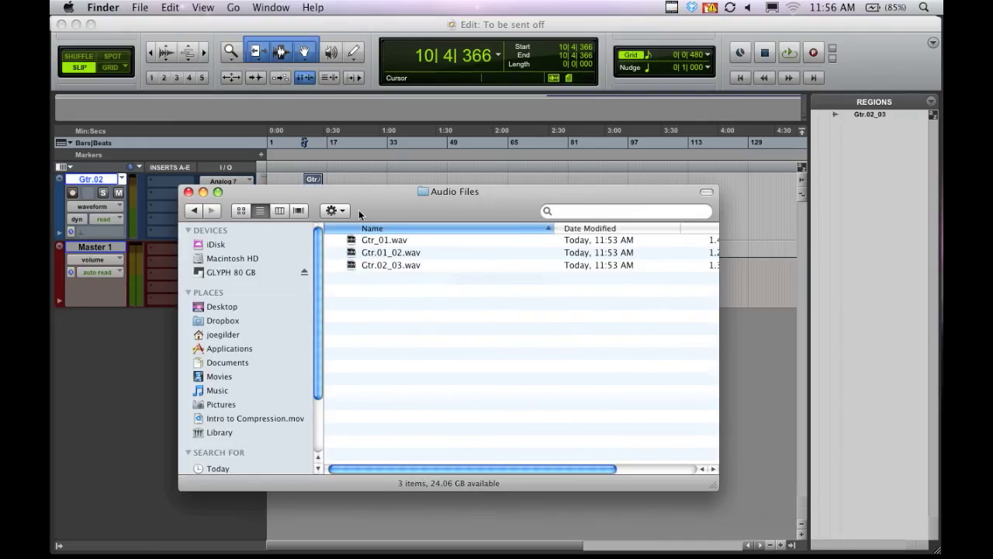
{"action": "left_click", "coordinate": [194, 211]}
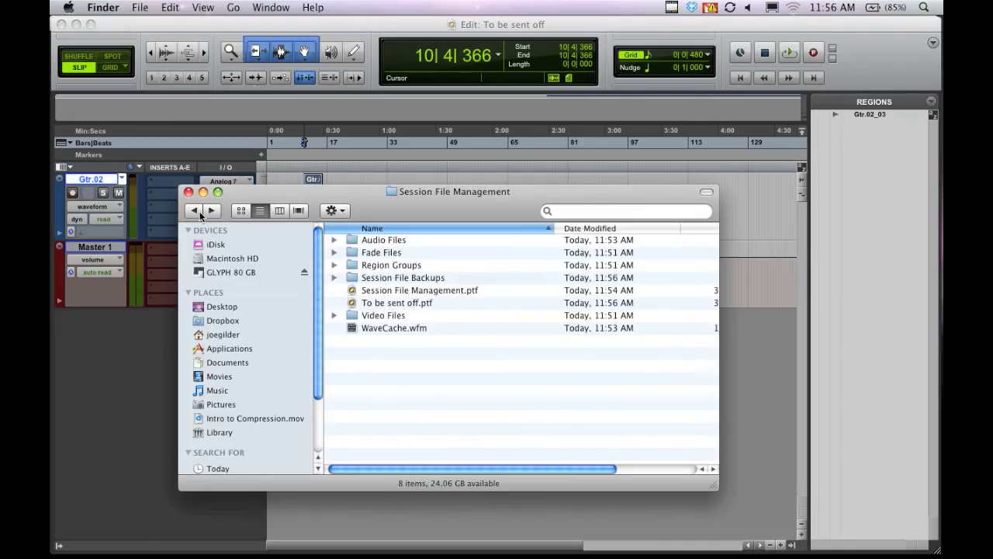
{"action": "left_click", "coordinate": [244, 35]}
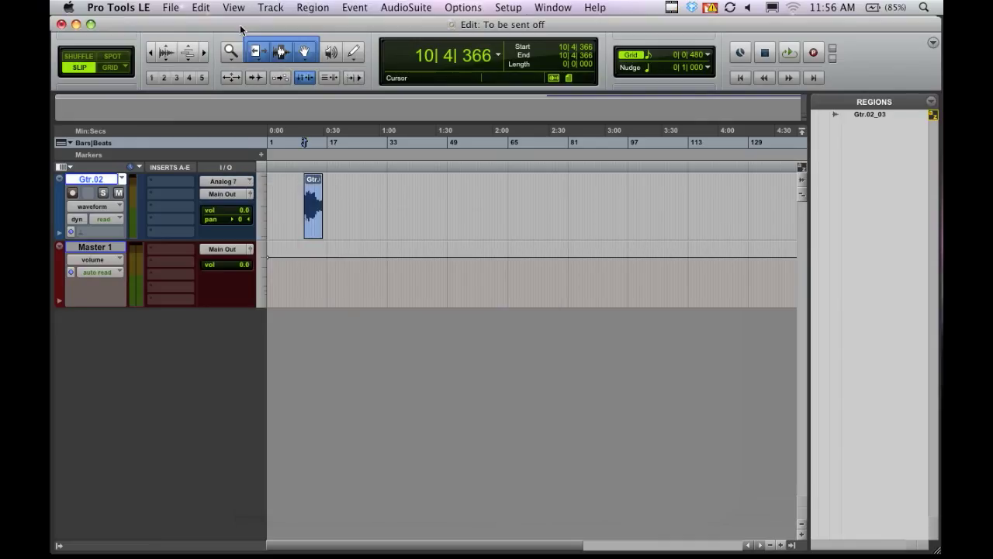
Use Save Copy In with All Audio Files checked and save the copy to the Desktop
{"action": "left_click", "coordinate": [172, 8]}
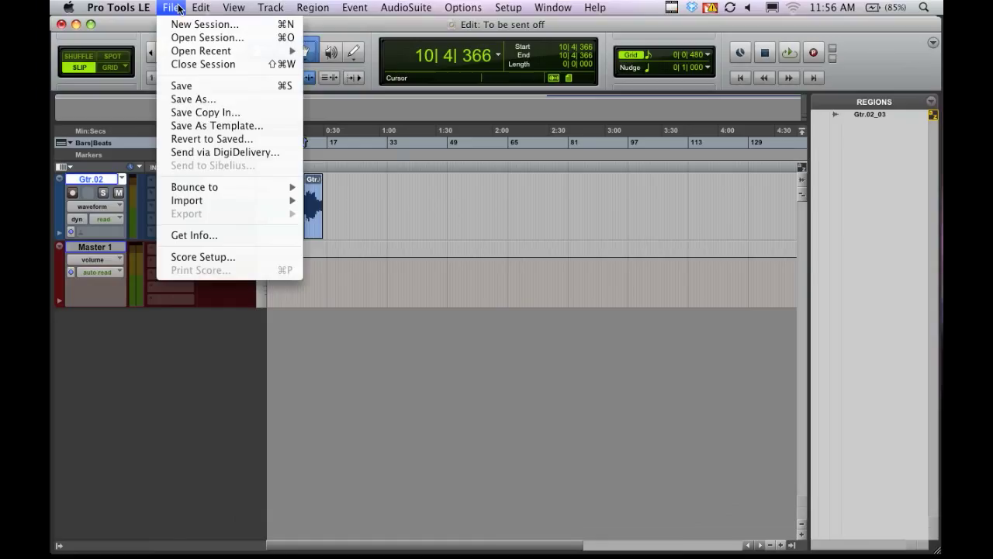
{"action": "left_click", "coordinate": [200, 117]}
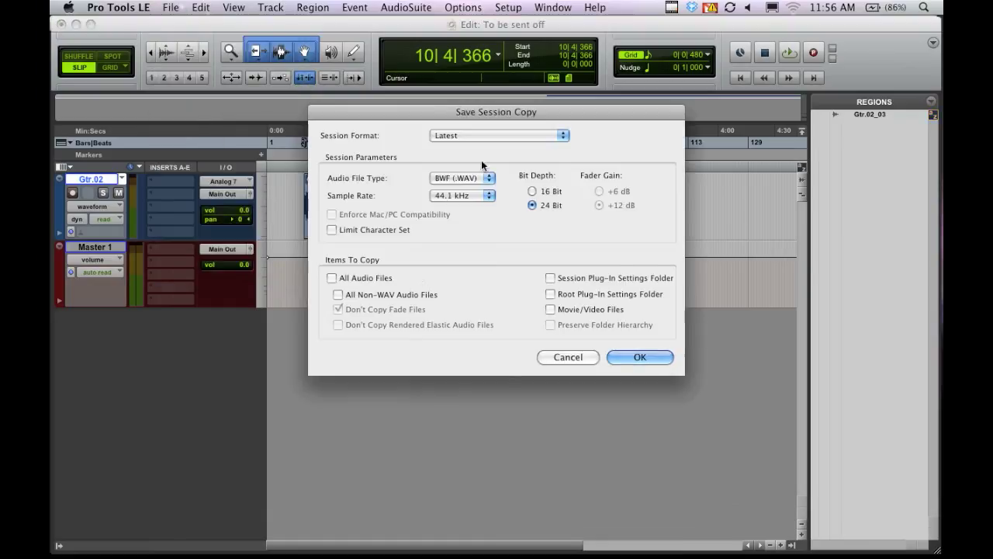
{"action": "left_click", "coordinate": [338, 278]}
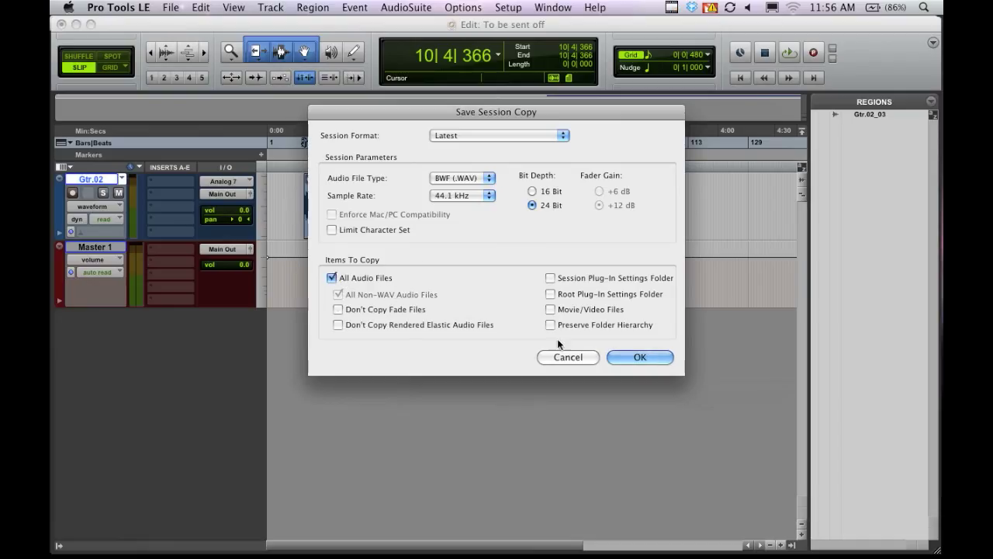
{"action": "left_click", "coordinate": [639, 357]}
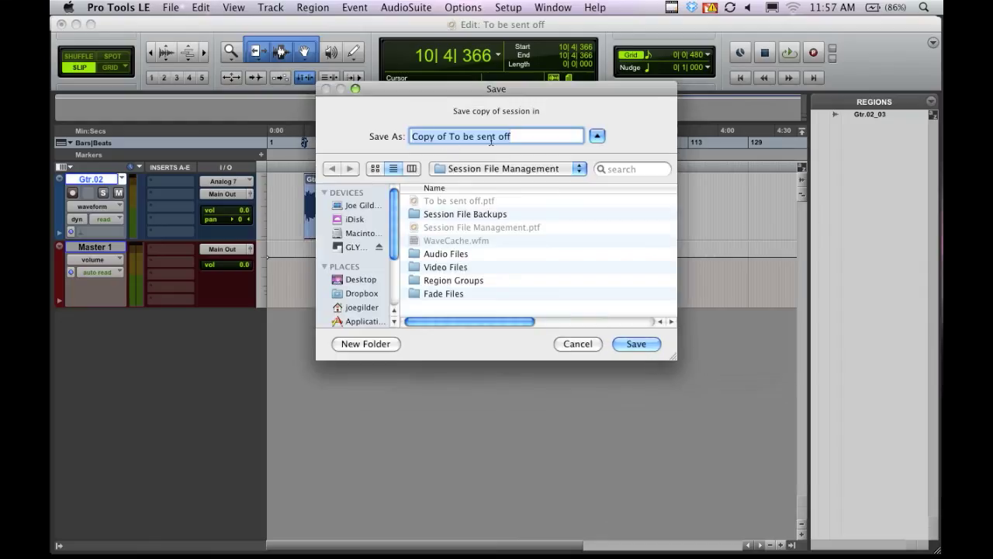
{"action": "key", "text": "super+shift+d"}
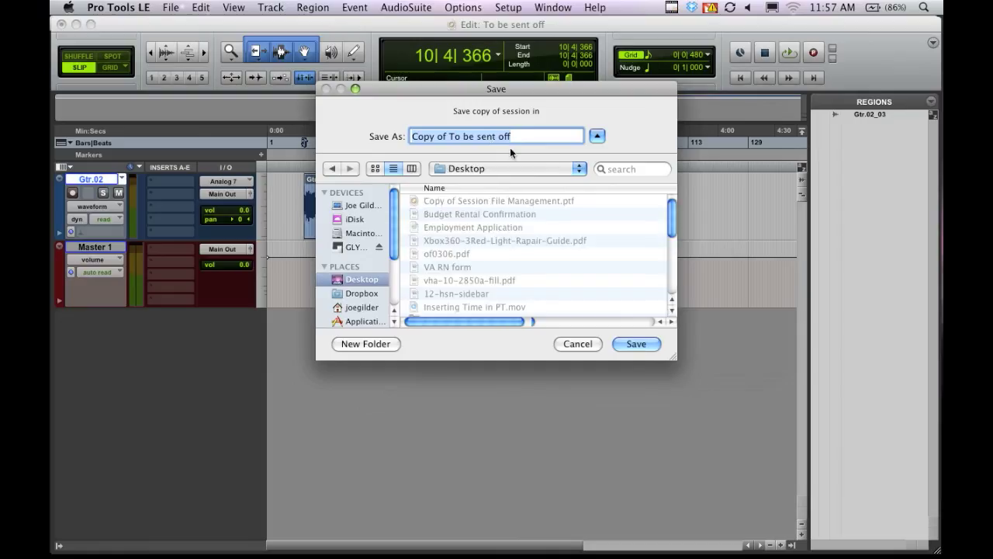
{"action": "left_click", "coordinate": [635, 344]}
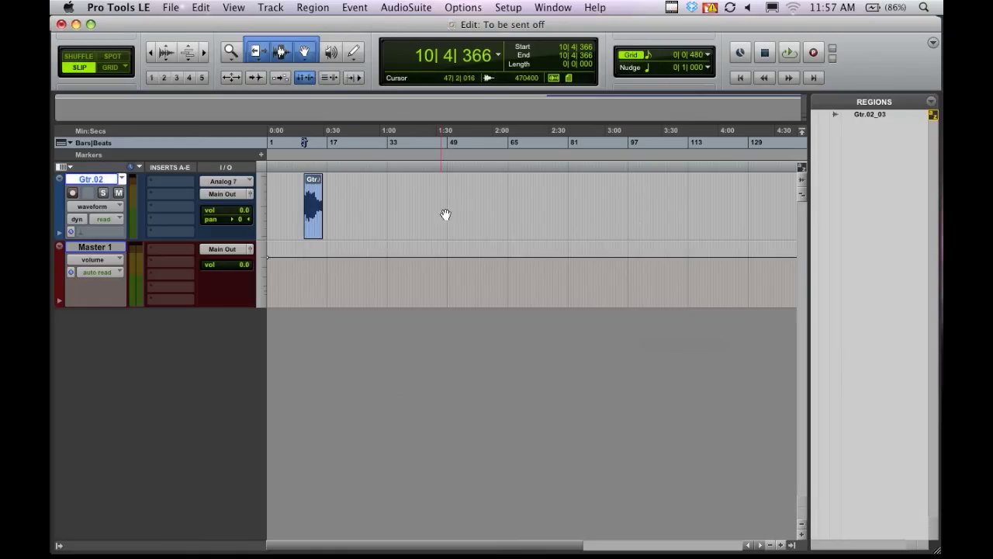
Open the Copy of To be sent off folder on the Desktop in Finder
{"action": "key", "text": "super+Tab"}
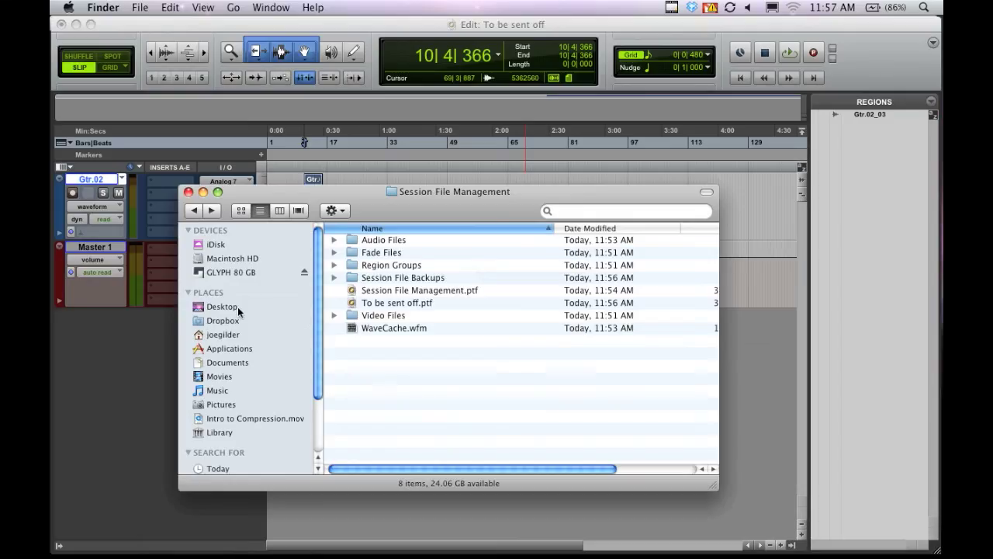
{"action": "left_click", "coordinate": [221, 306]}
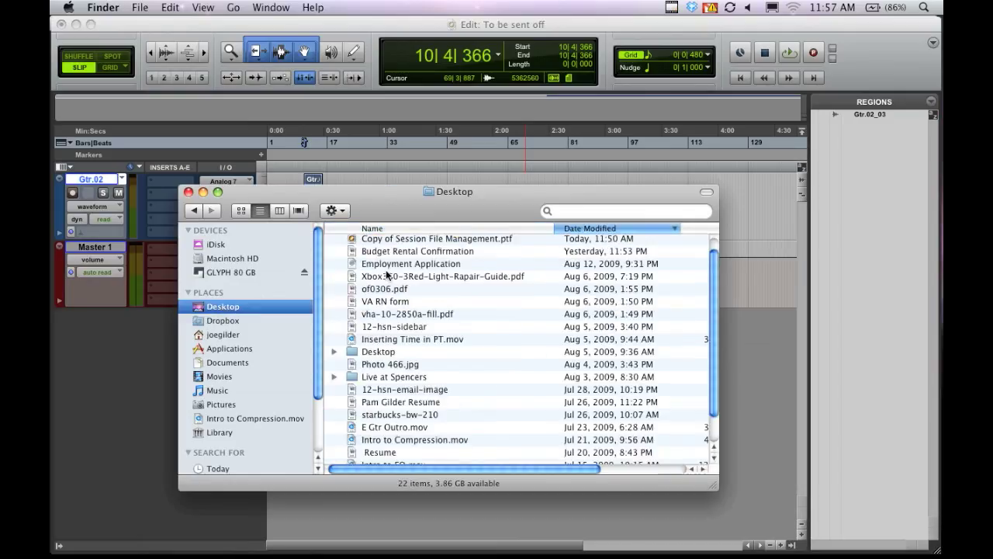
{"action": "scroll", "coordinate": [386, 270], "scroll_direction": "up", "scroll_amount": 1}
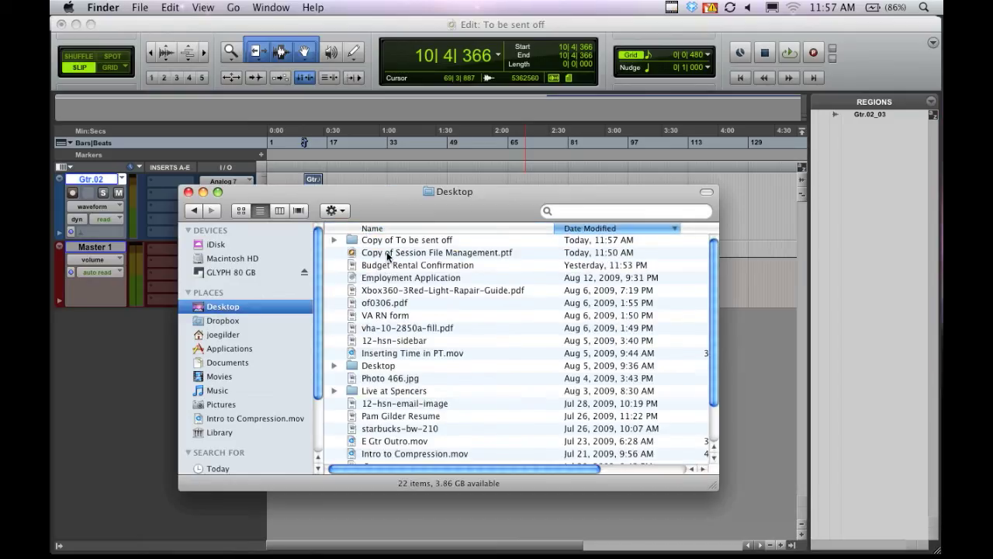
{"action": "left_click", "coordinate": [369, 242]}
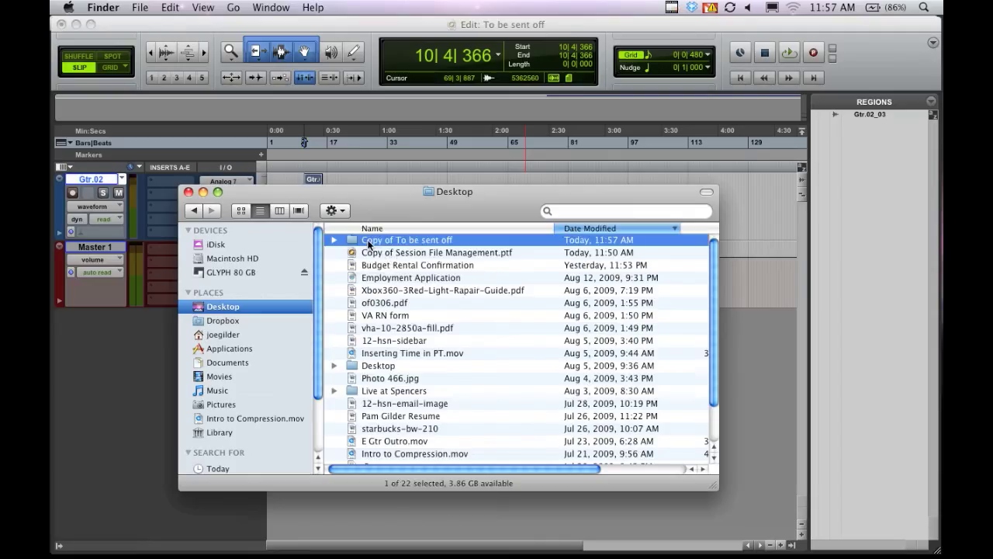
{"action": "double_click", "coordinate": [418, 240]}
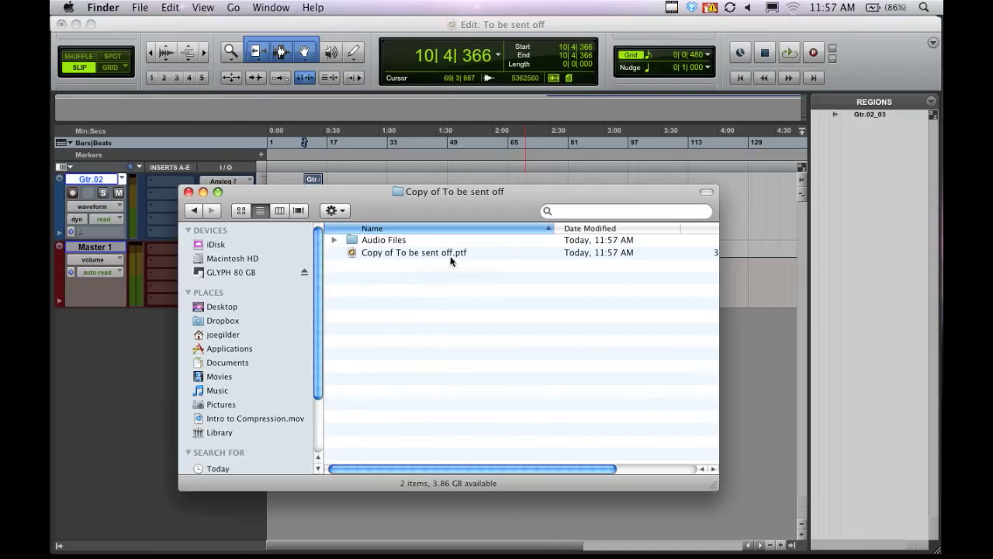
Confirm the copy's Audio Files holds only Gtr.02_03.wav, then return to the Desktop listing
{"action": "left_click", "coordinate": [397, 257]}
{"action": "double_click", "coordinate": [362, 239]}
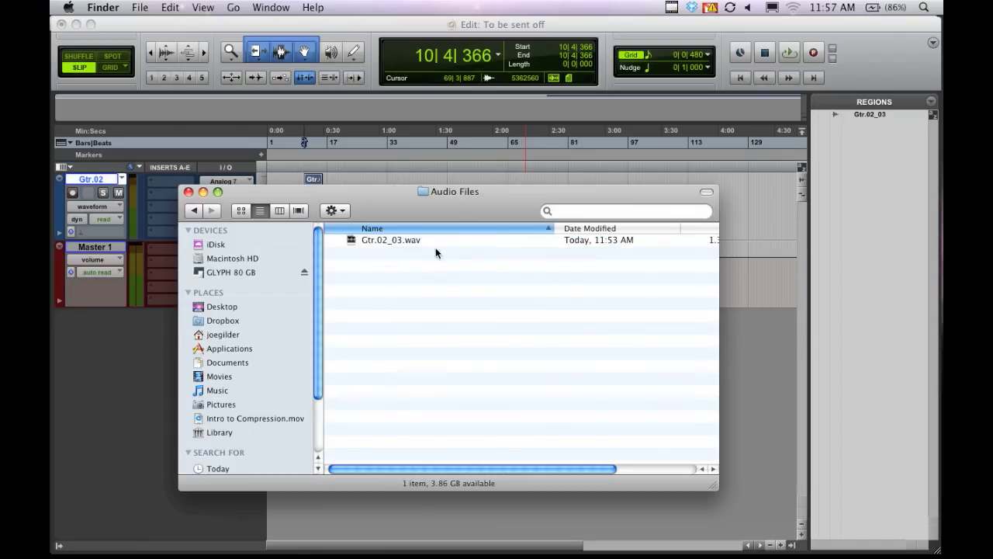
{"action": "left_click", "coordinate": [194, 210]}
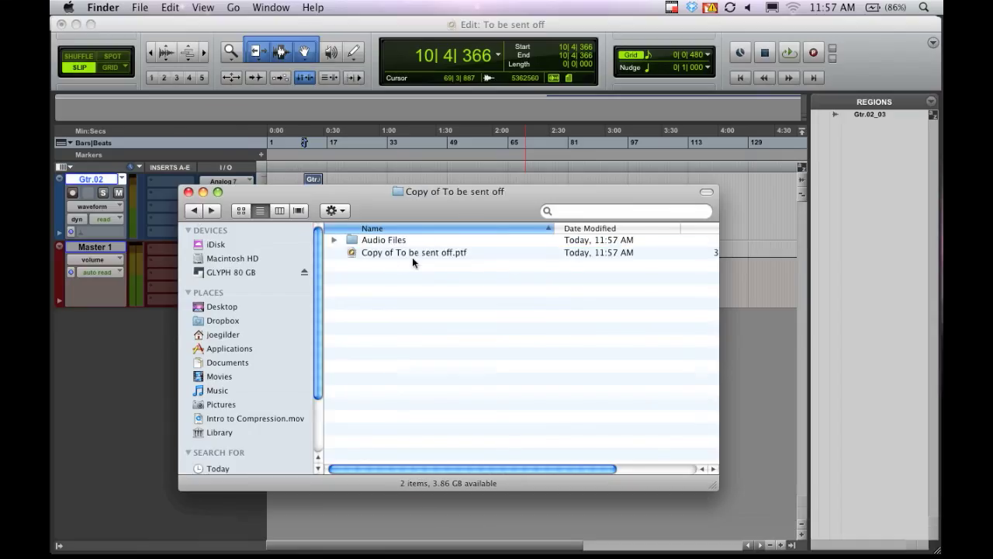
{"action": "double_click", "coordinate": [357, 240]}
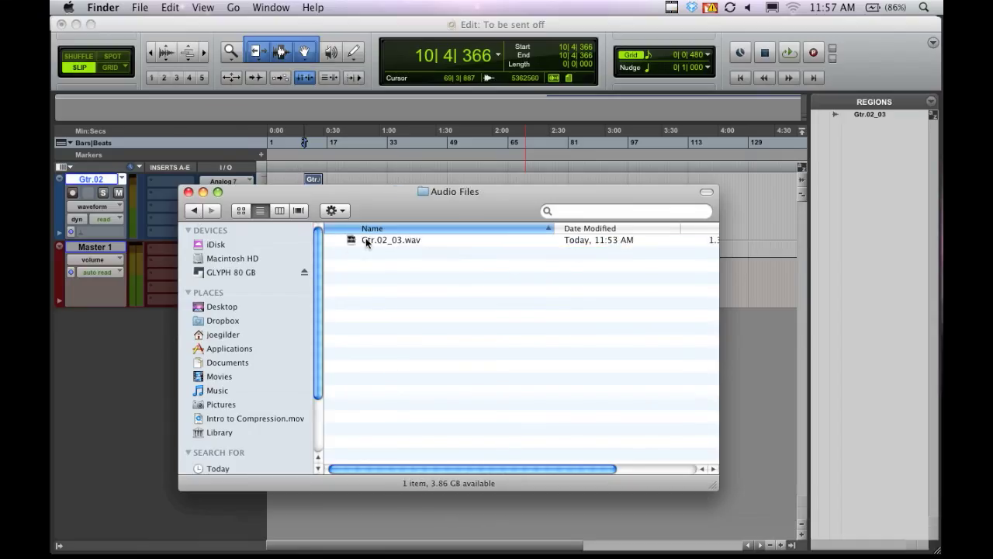
{"action": "left_click", "coordinate": [195, 211]}
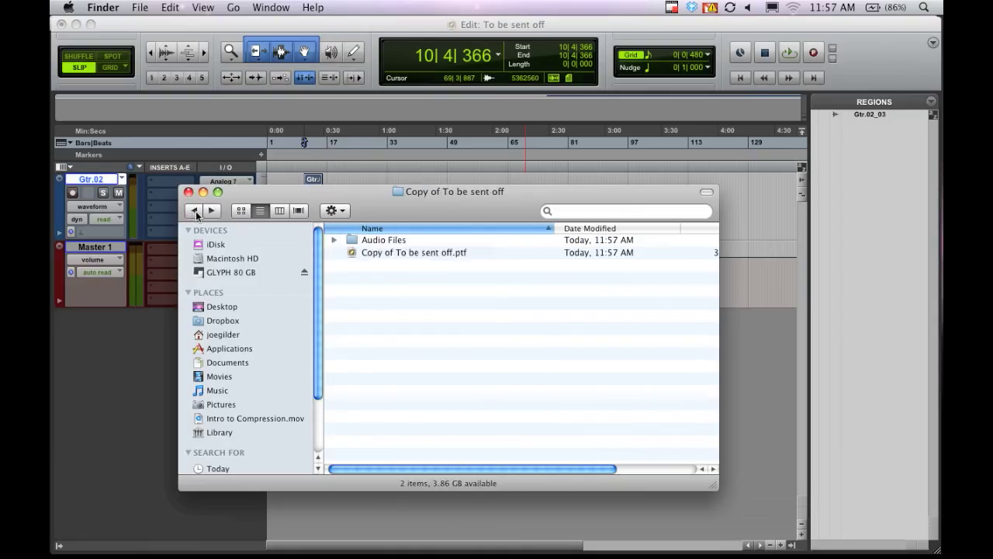
{"action": "left_click", "coordinate": [195, 211]}
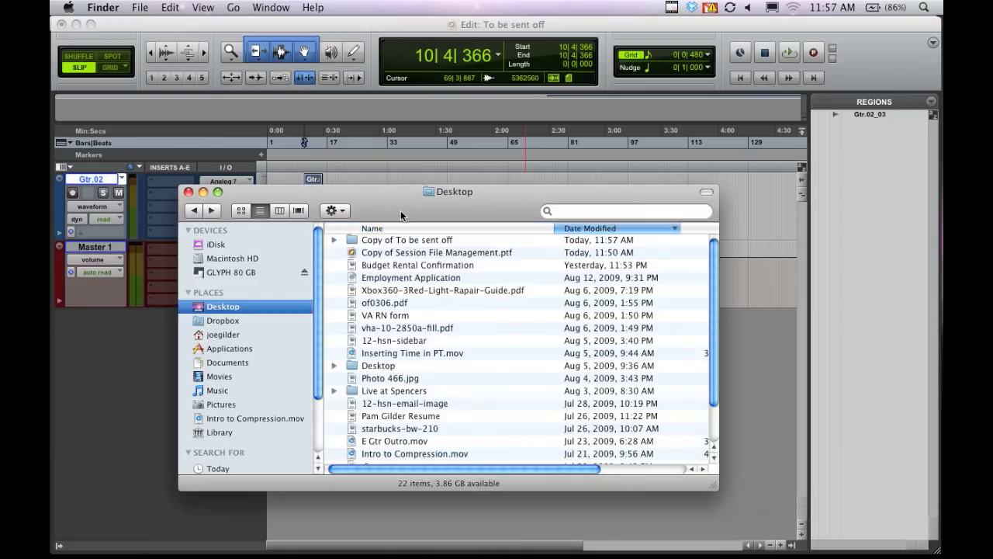
{"action": "left_click_drag", "start_coordinate": [401, 215], "coordinate": [436, 482]}
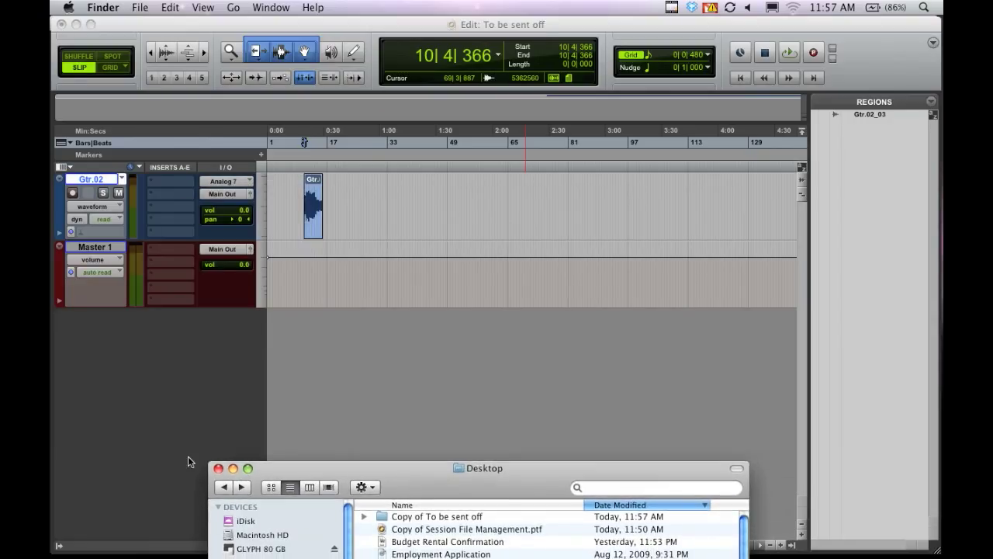
Check GLYPH 80 GB's original Session File Management Audio Files still hold all three guitar takes
{"action": "left_click", "coordinate": [280, 548]}
{"action": "left_click_drag", "start_coordinate": [340, 465], "coordinate": [333, 133]}
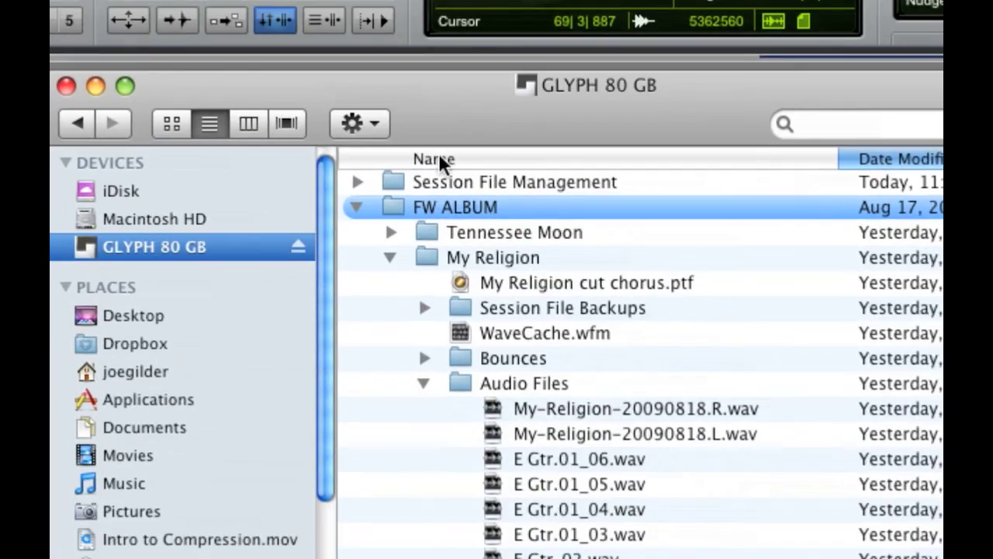
{"action": "double_click", "coordinate": [455, 180]}
{"action": "double_click", "coordinate": [454, 180]}
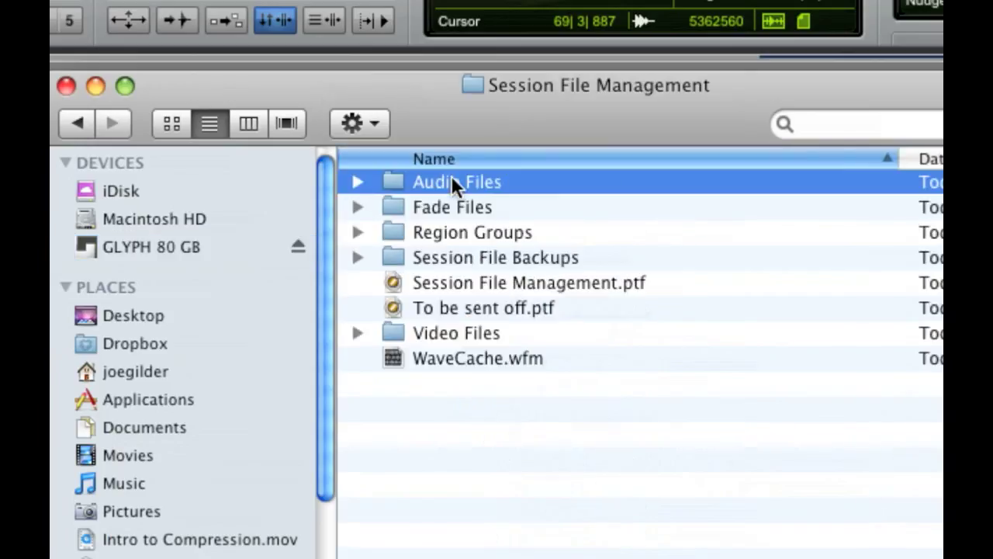
{"action": "left_click", "coordinate": [75, 115]}
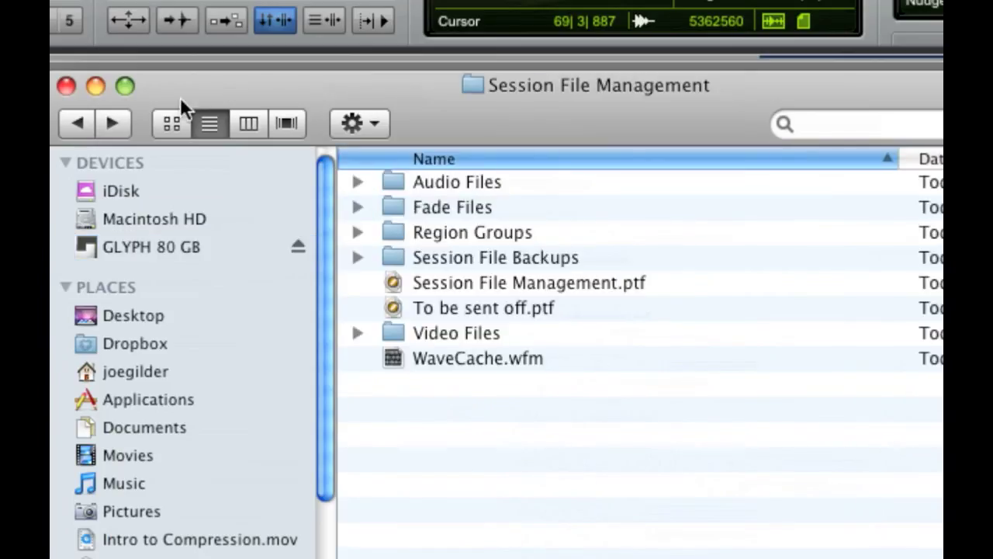
{"action": "left_click", "coordinate": [448, 303]}
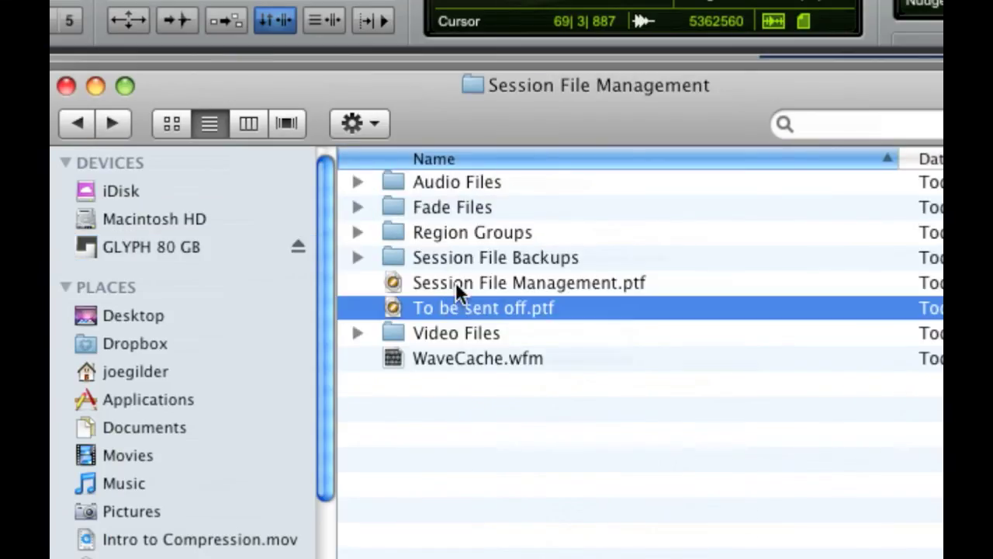
{"action": "left_click", "coordinate": [468, 282]}
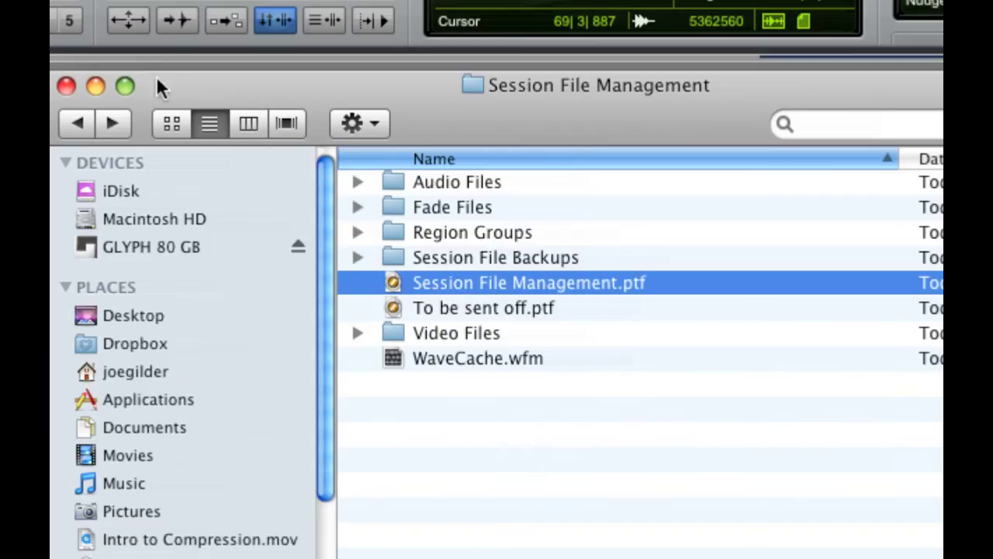